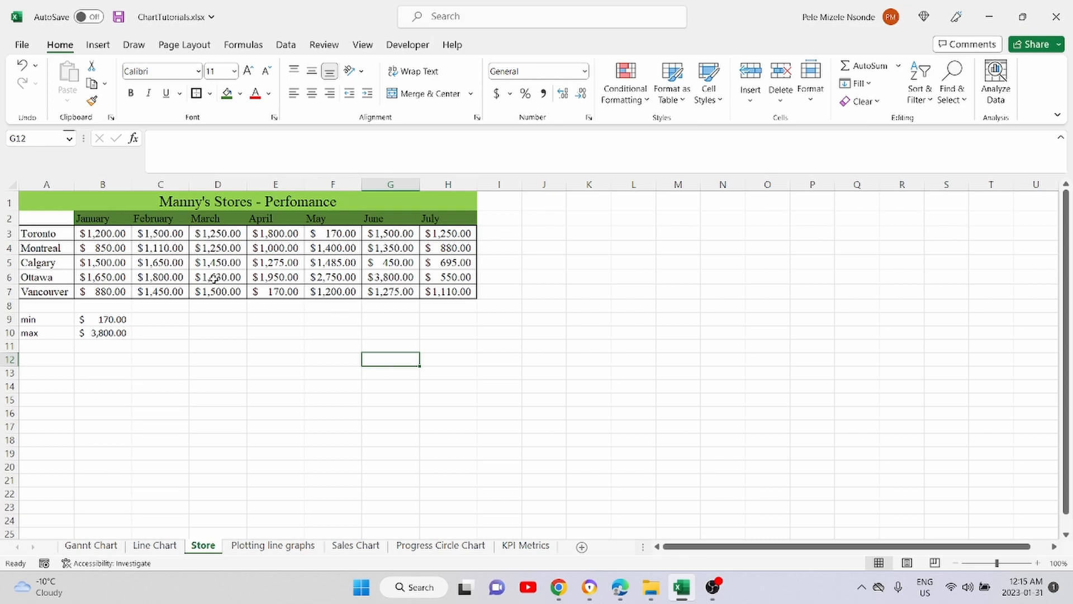
click(223, 334)
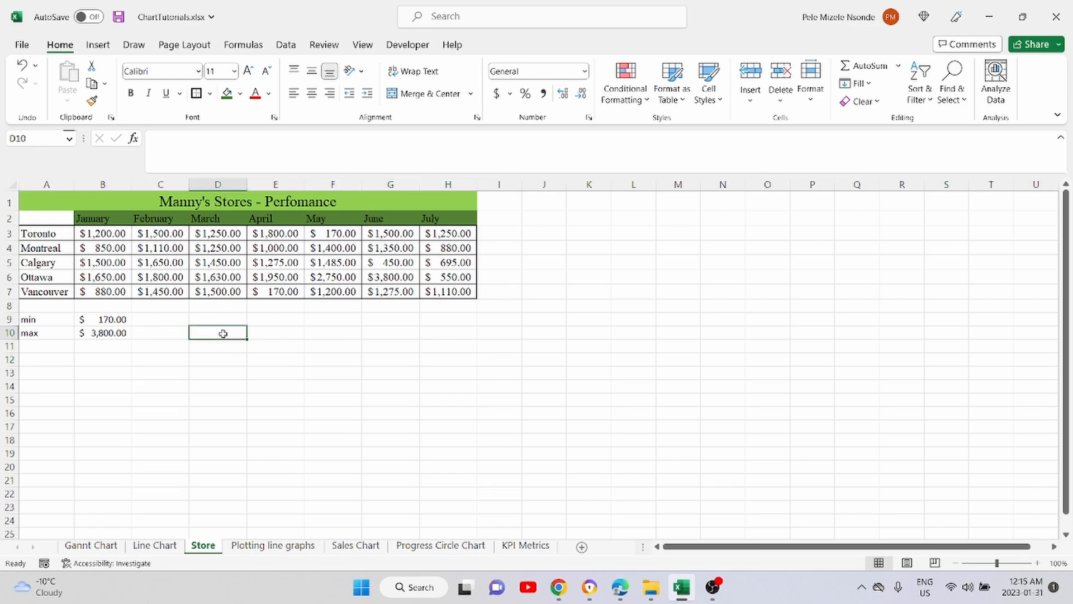
click(99, 47)
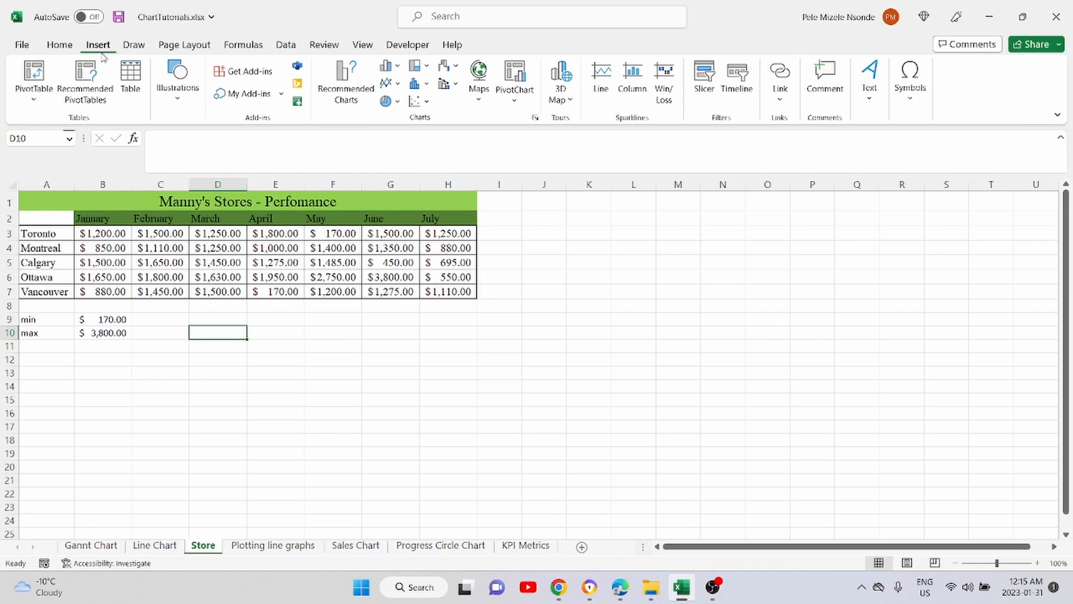
click(390, 85)
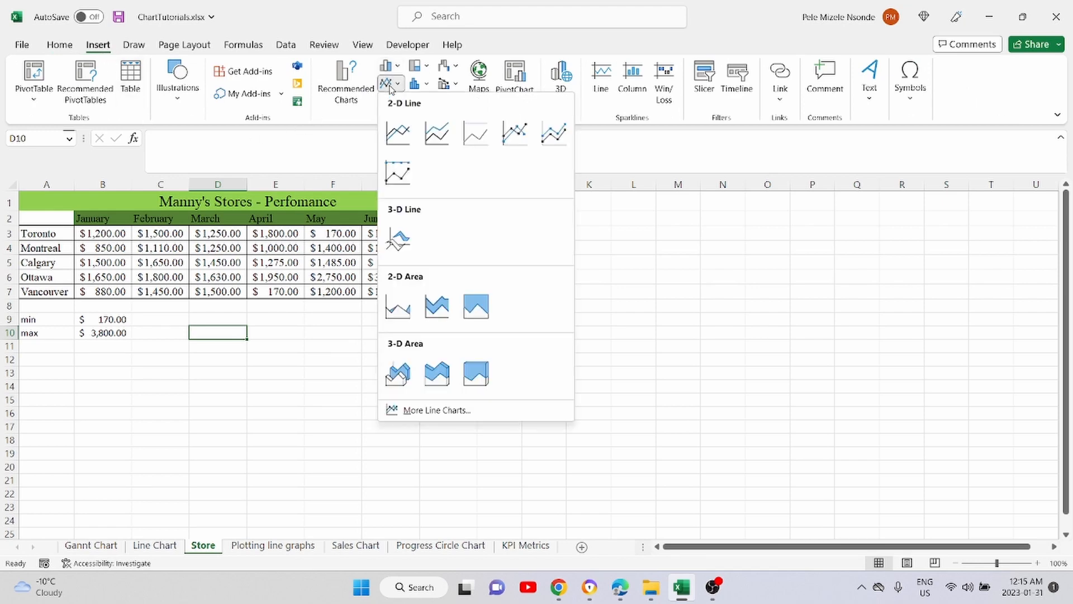
click(283, 331)
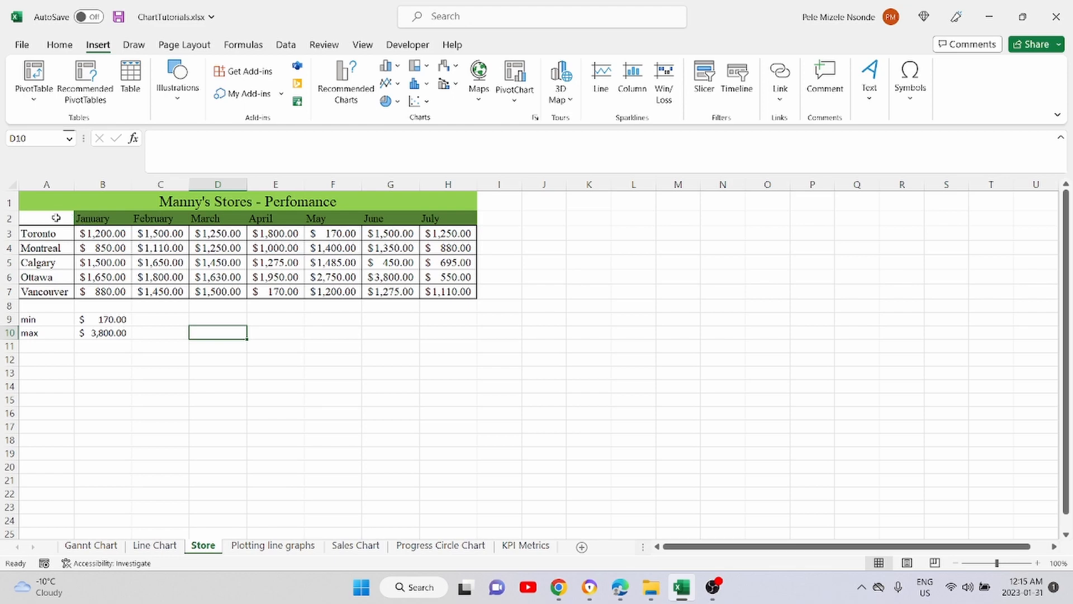
- Insert a 2-D stacked line chart with markers from the store data in A2:H7
drag(56, 218, 449, 291)
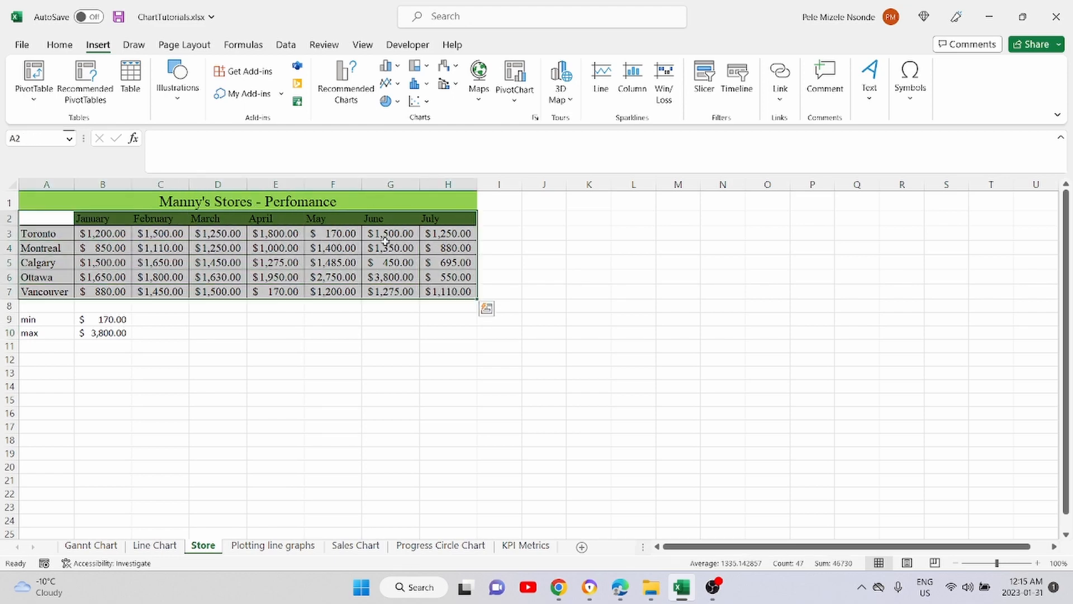
click(395, 85)
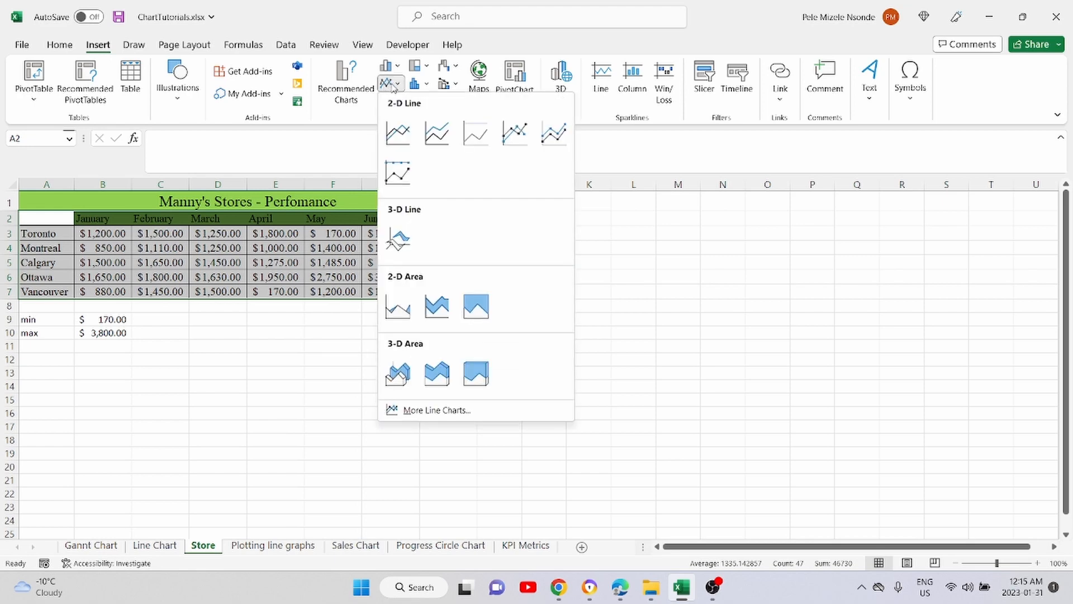
click(395, 85)
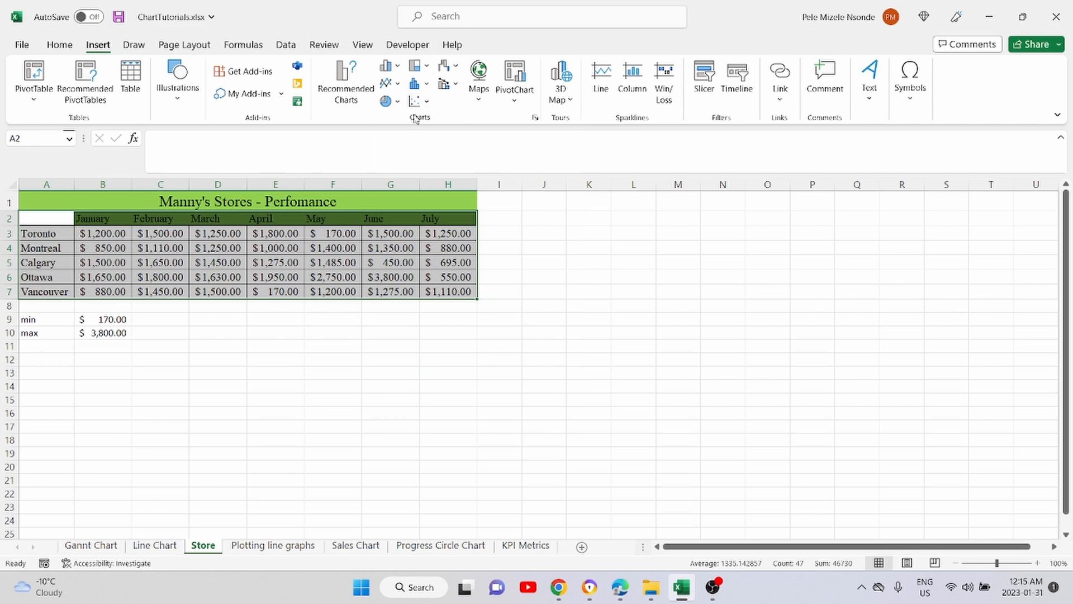
click(395, 85)
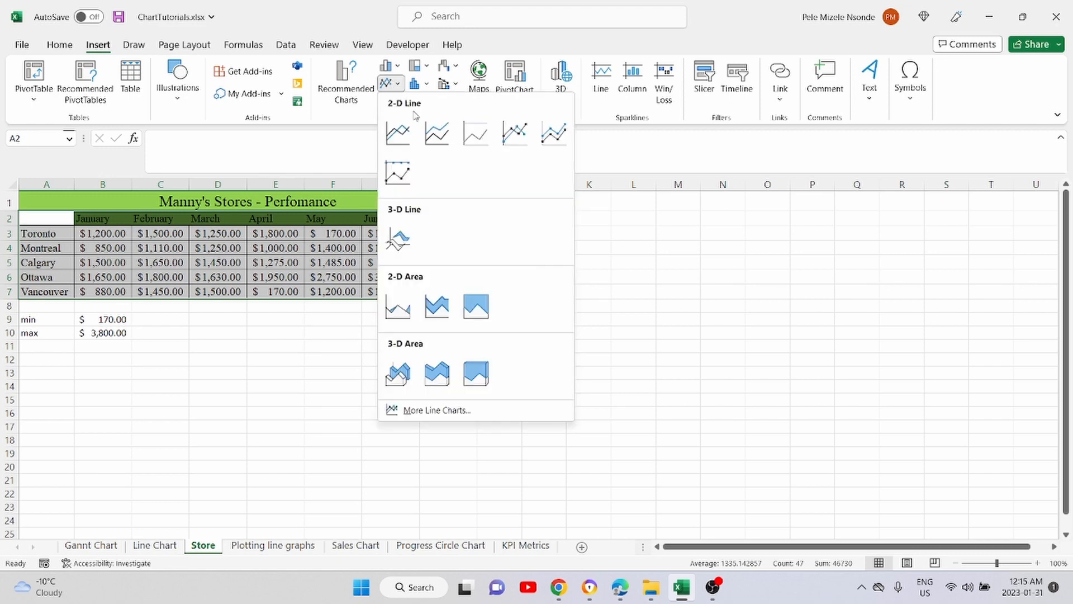
click(555, 134)
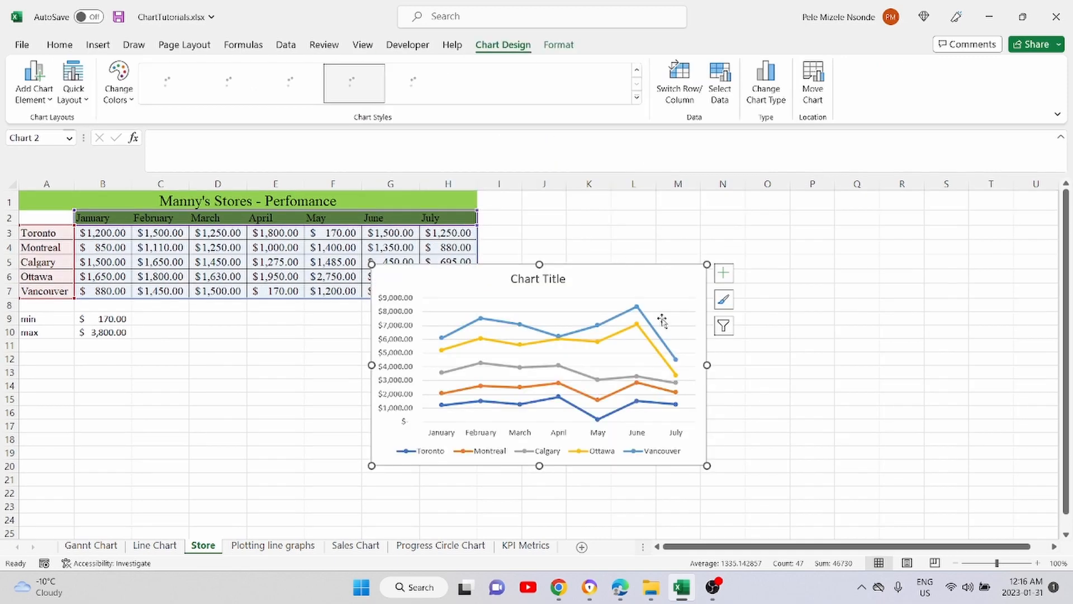
- Move the line chart beside the table and enlarge it to span about columns I to T and rows 2 to 22
drag(602, 280, 755, 269)
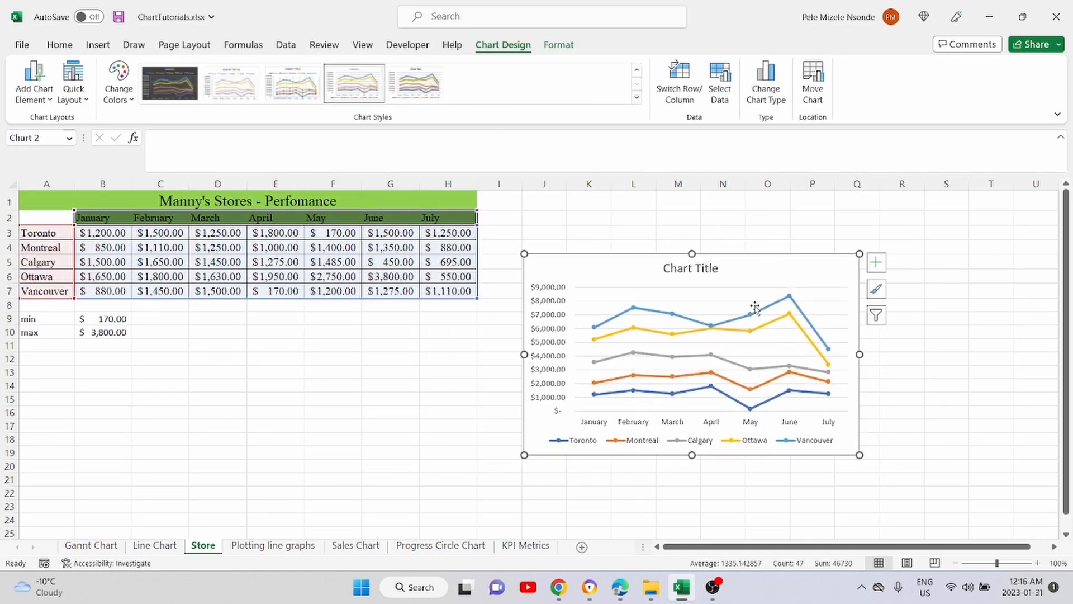
drag(859, 254, 1027, 199)
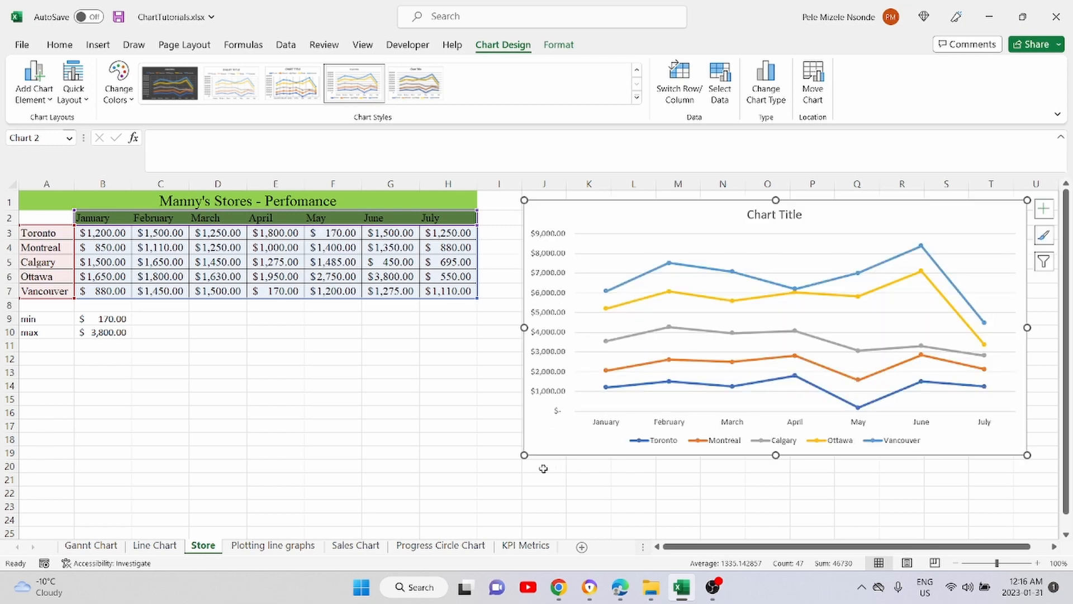
drag(526, 457, 490, 489)
drag(605, 216, 595, 234)
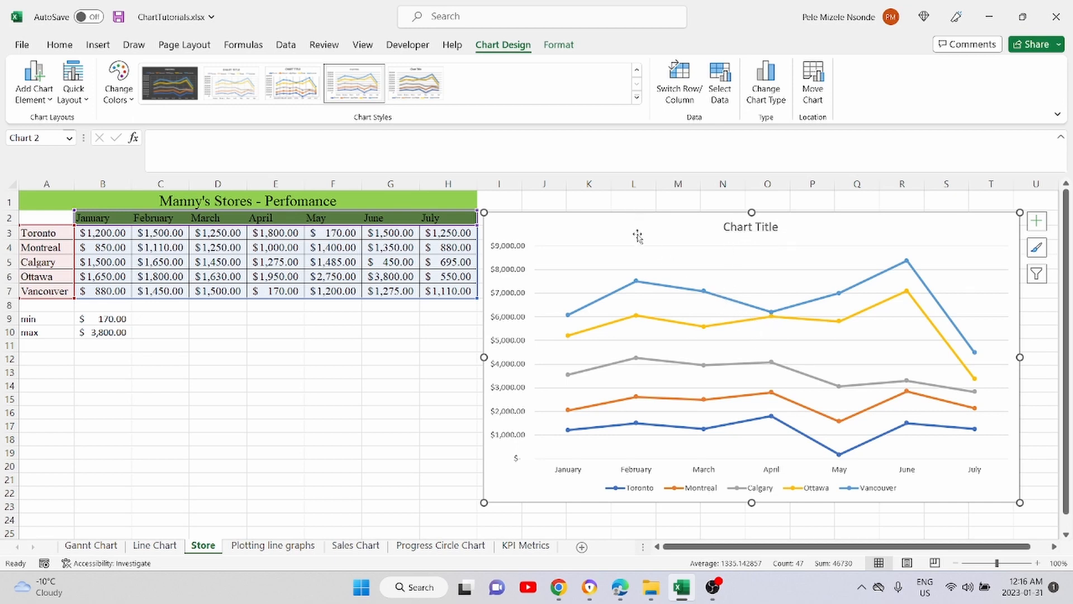
drag(635, 223, 658, 224)
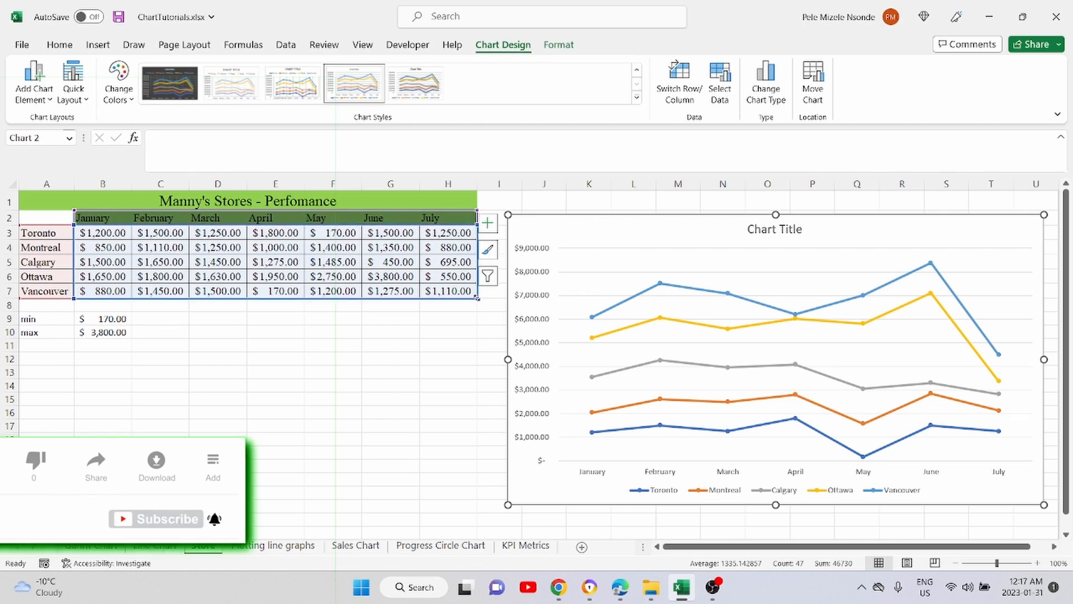
- Examine how the chart's source range, legend and Vancouver line relate to the table data
mouse_move(478, 298)
mouse_down()
mouse_move(479, 281)
mouse_move(476, 292)
mouse_up()
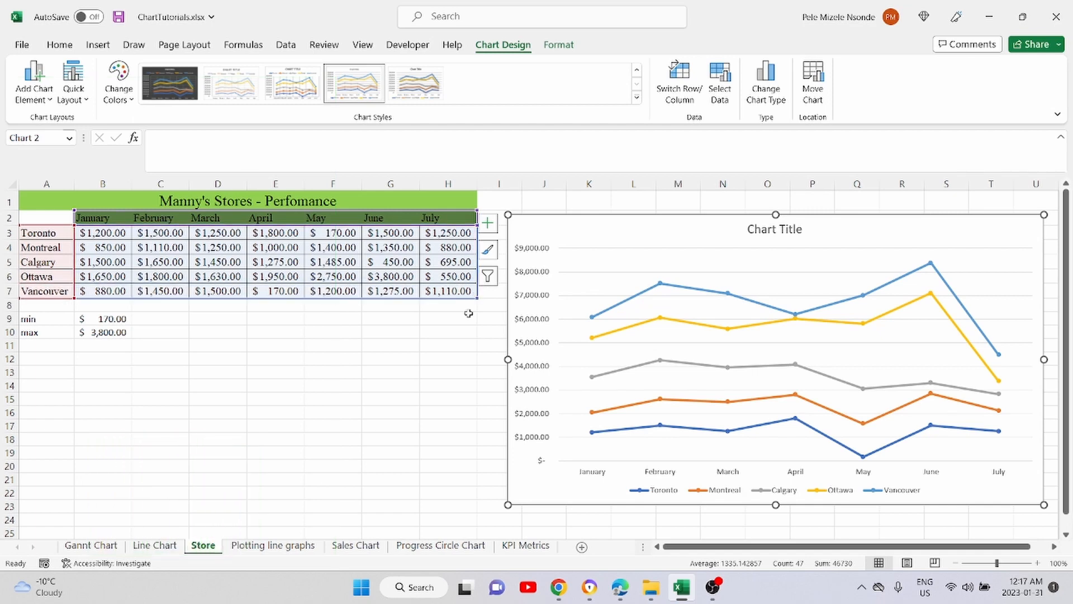
click(881, 492)
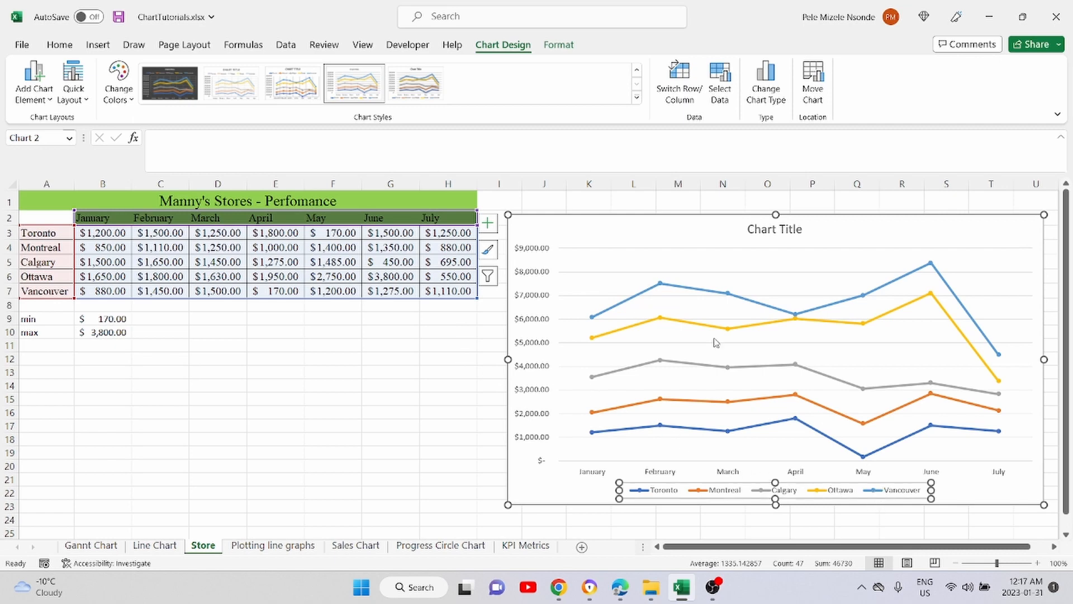
click(716, 295)
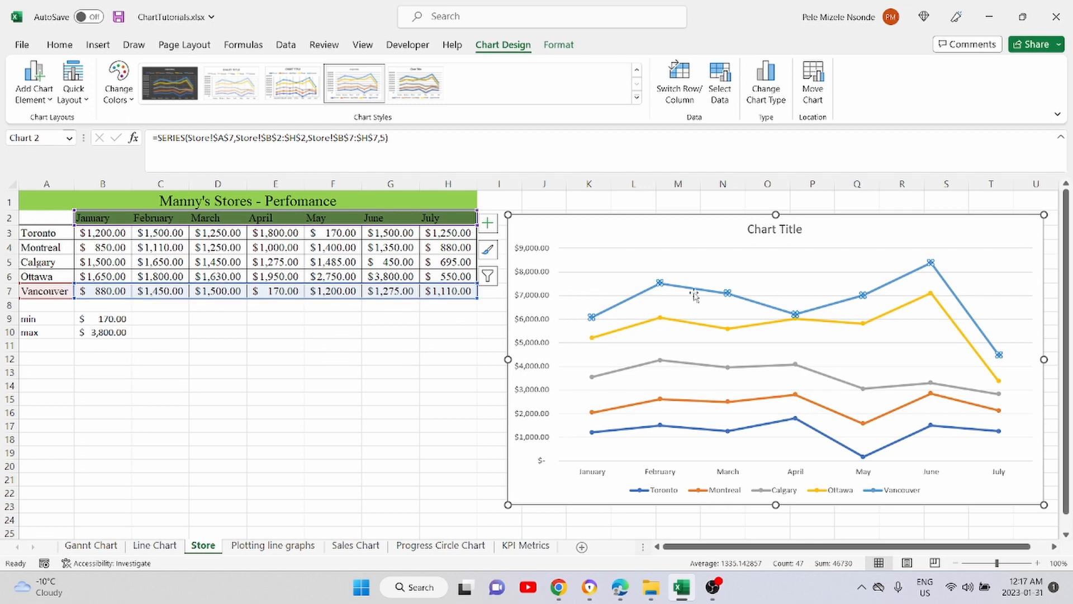
click(643, 225)
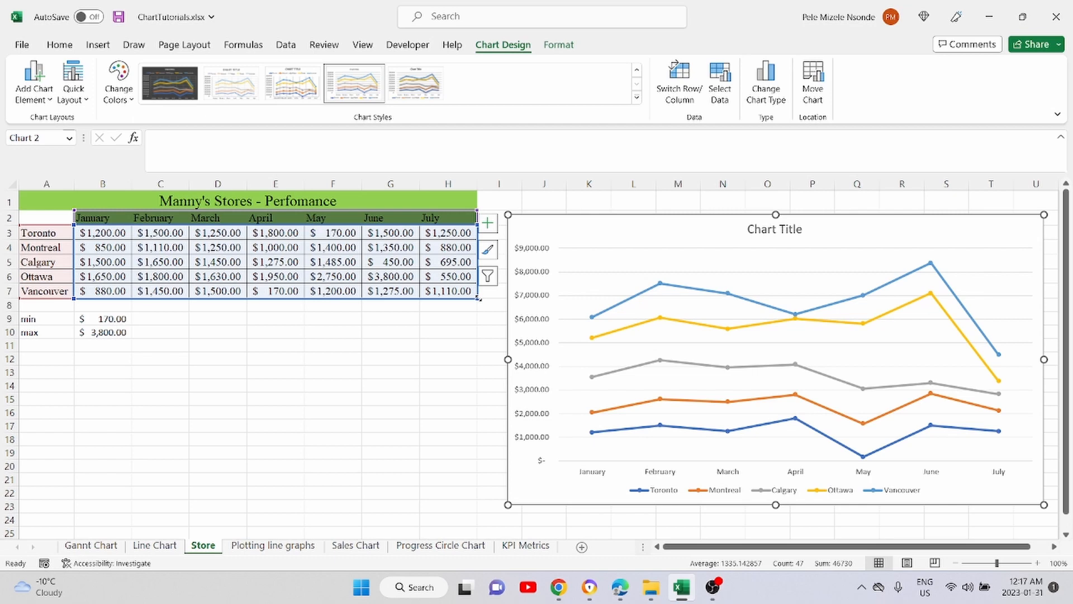
- Try excluding Vancouver, and separately Toronto and Montreal, from the chart's source range, restoring all five cities each time
drag(479, 292, 473, 282)
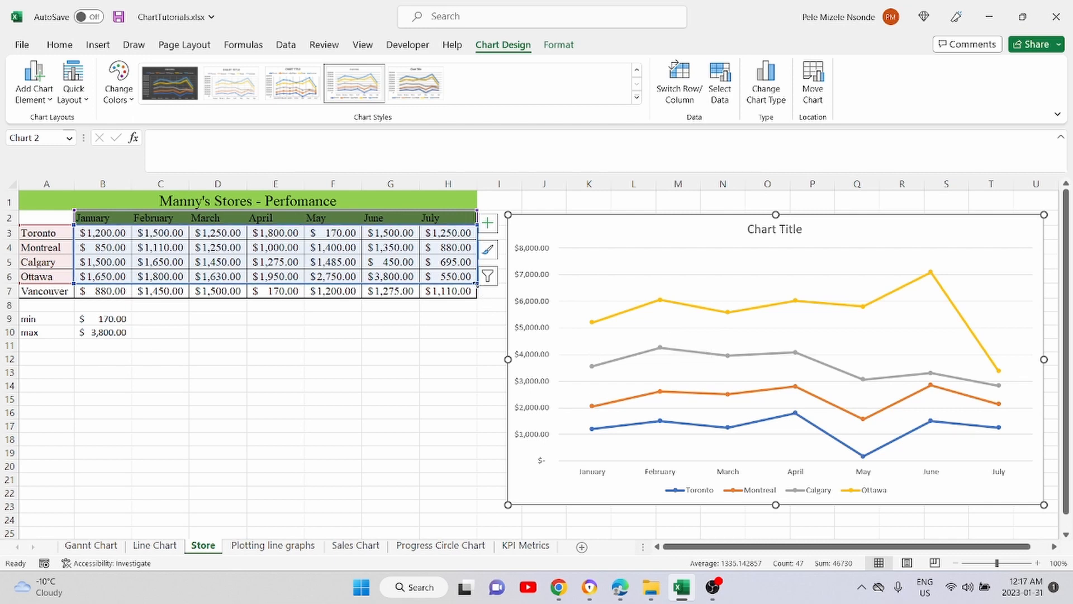
drag(476, 284, 476, 298)
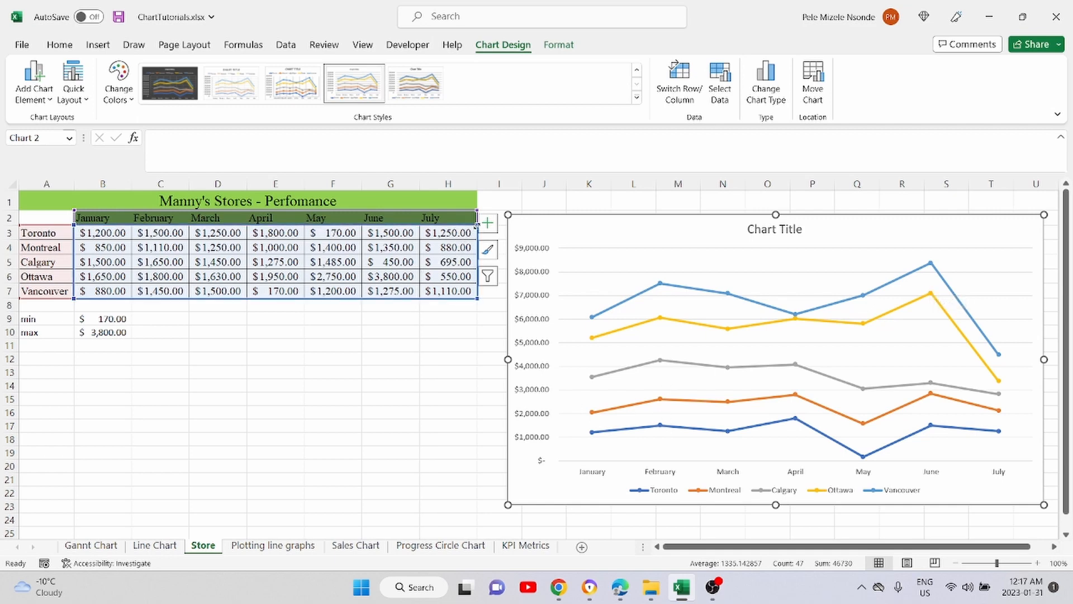
drag(475, 225, 472, 260)
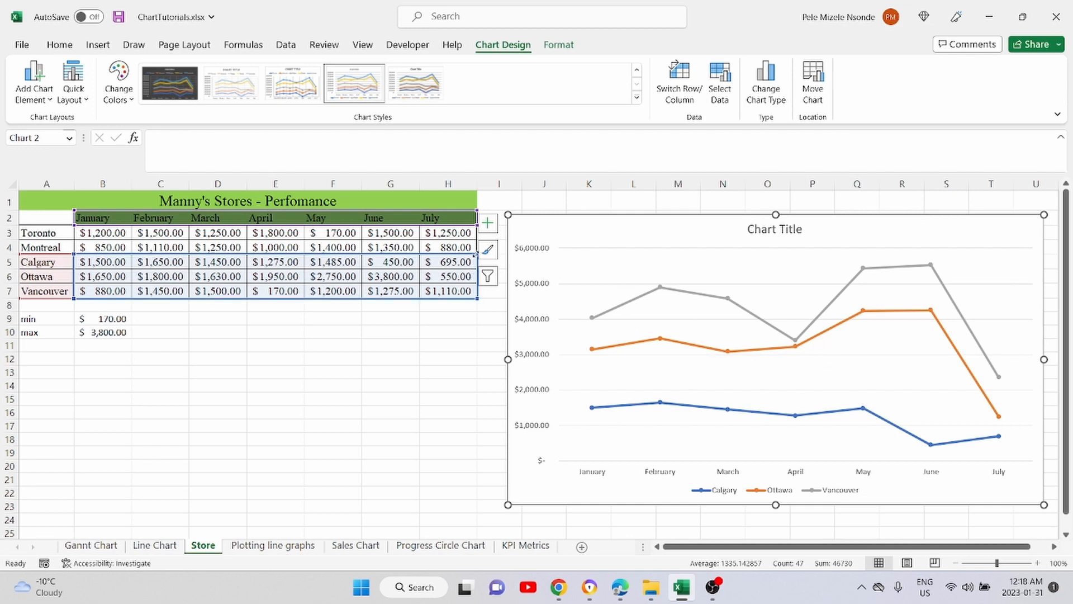
drag(474, 253, 468, 231)
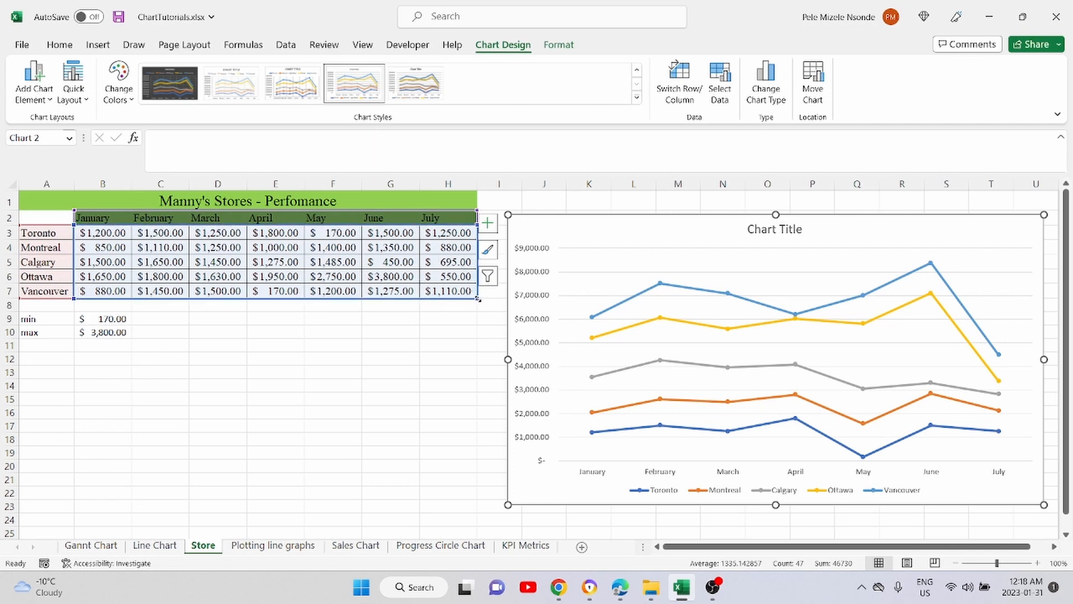
- Try excluding July and January from the chart's source range, and restore the full January to July range
drag(455, 291, 417, 295)
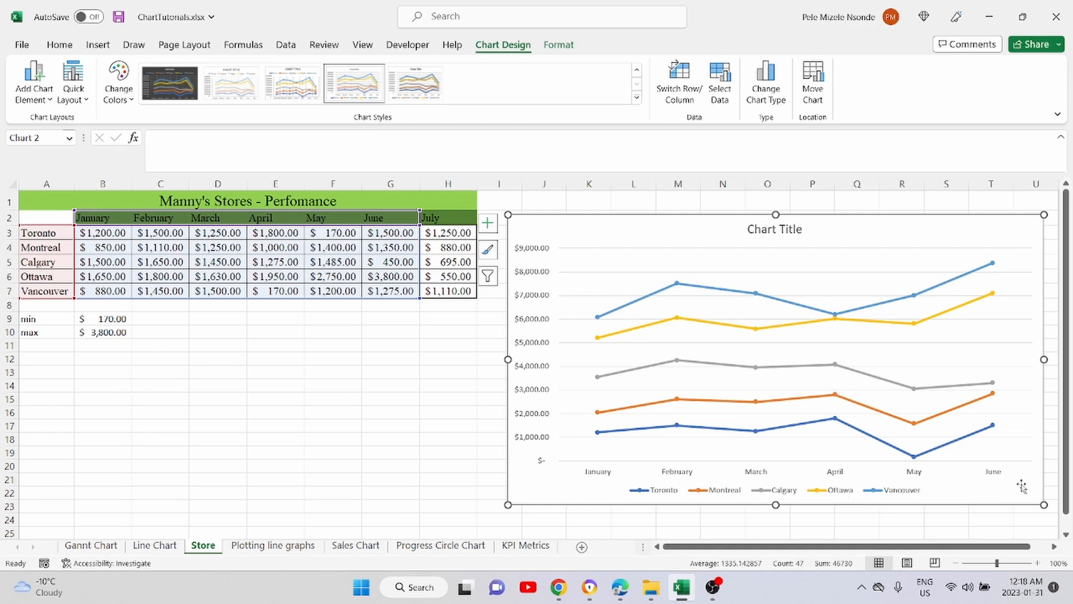
drag(76, 301, 79, 300)
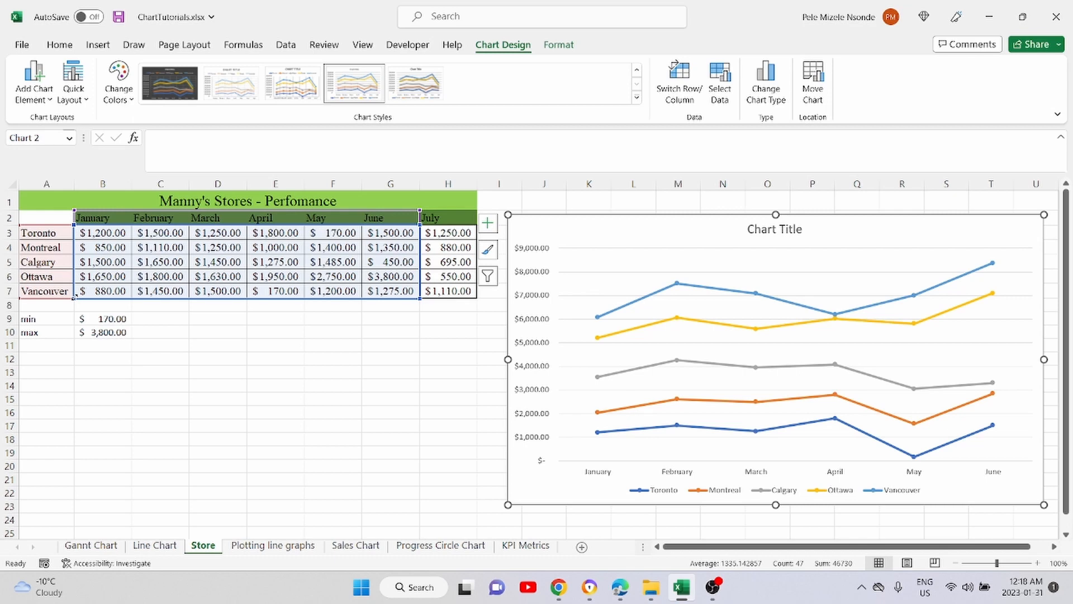
drag(135, 291, 134, 294)
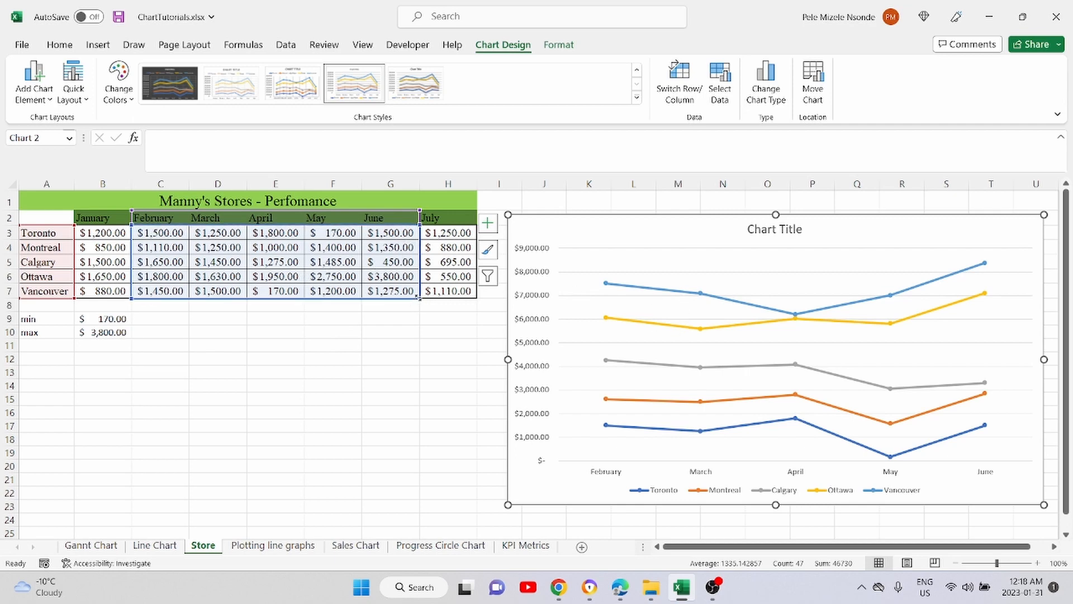
drag(438, 298, 466, 299)
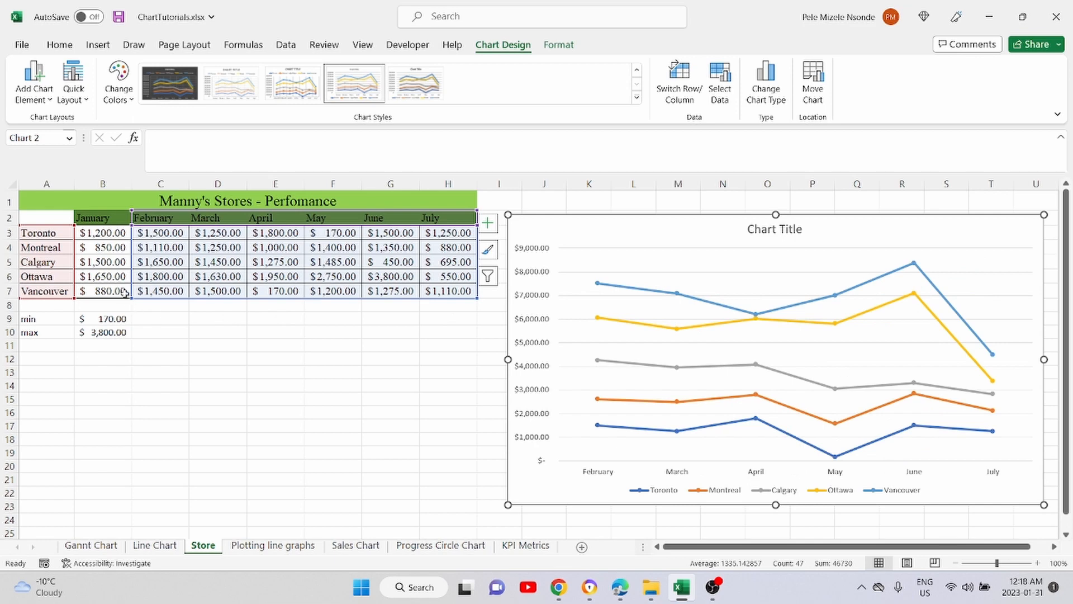
drag(130, 300, 83, 300)
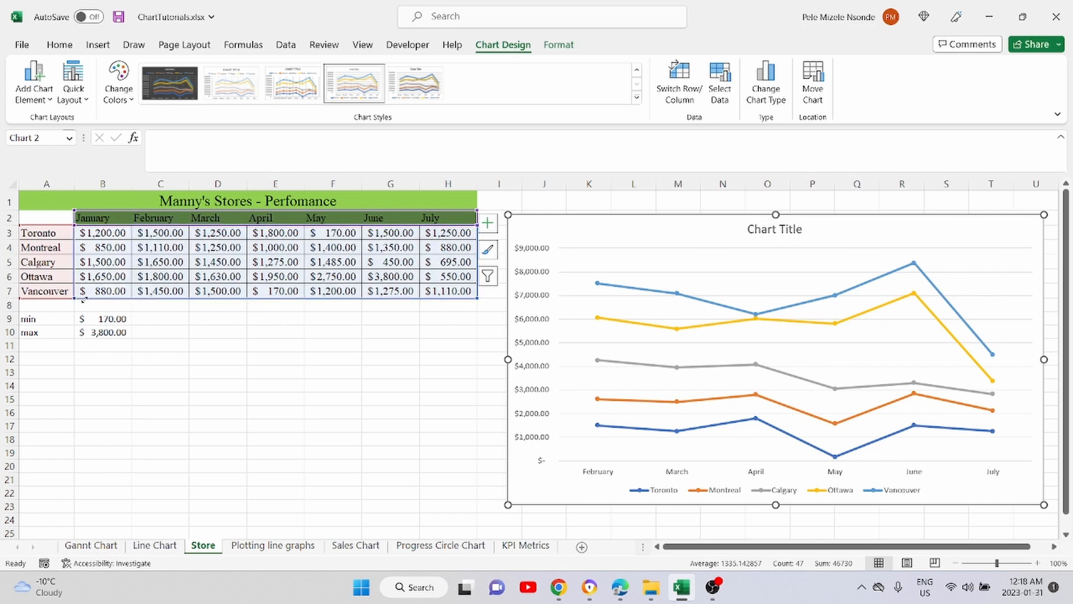
- Zoom the sheet out to 90% and move the chart farther from the table, starting at about column K
mouse_move(683, 224)
mouse_down()
mouse_move(637, 281)
mouse_move(439, 328)
mouse_move(620, 278)
mouse_move(774, 212)
mouse_move(702, 197)
mouse_move(682, 211)
mouse_up()
click(956, 563)
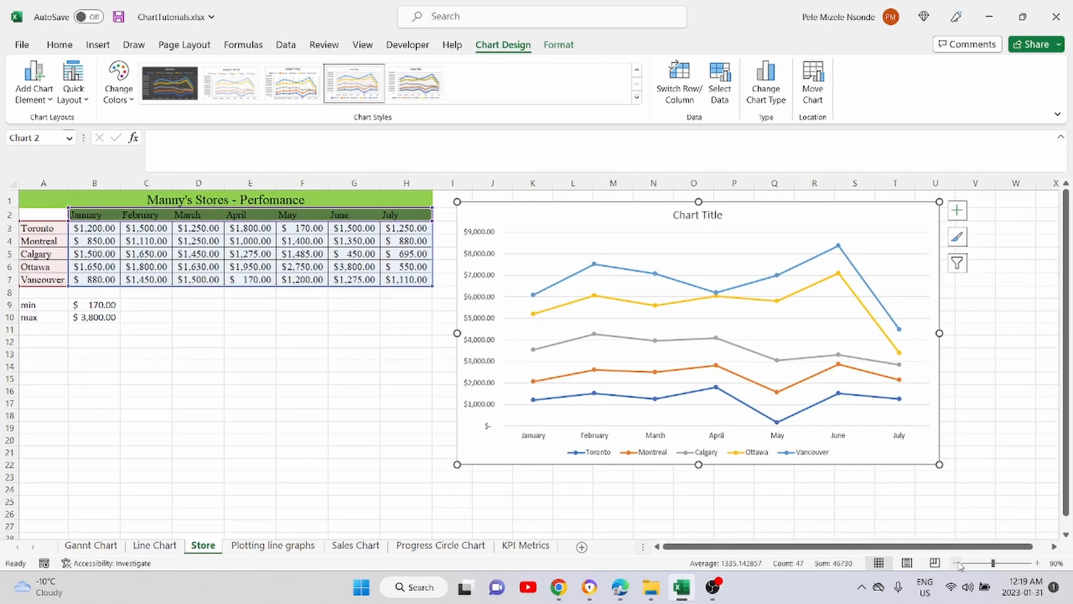
drag(597, 233, 640, 246)
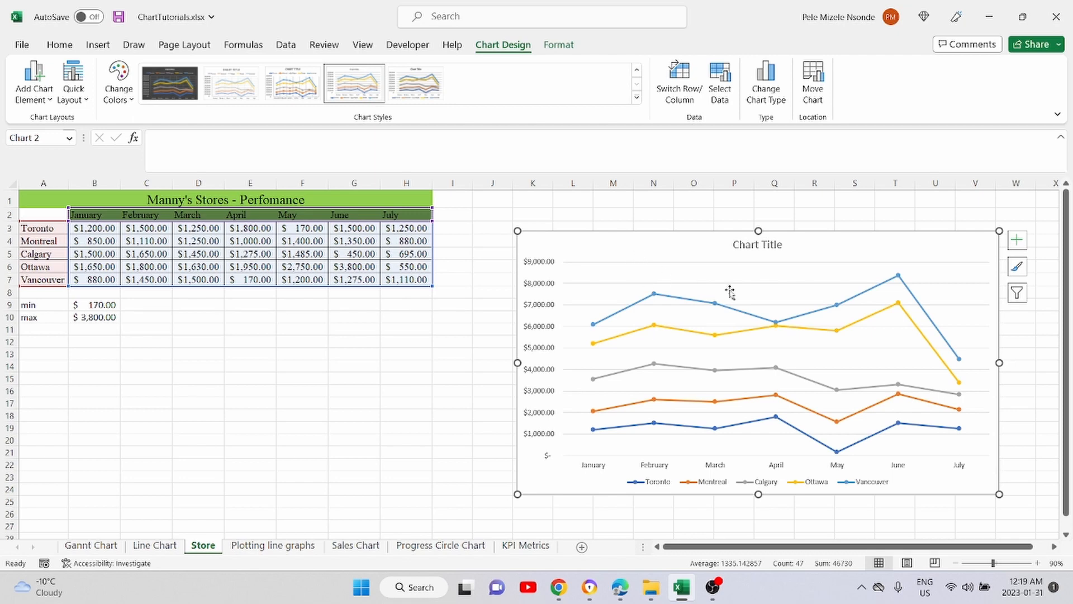
- Add an Aug column after July with 100 for Toronto, 200 for Montreal, 500 for Calgary, 150 for Ottawa and 356 for Vancouver
click(447, 214)
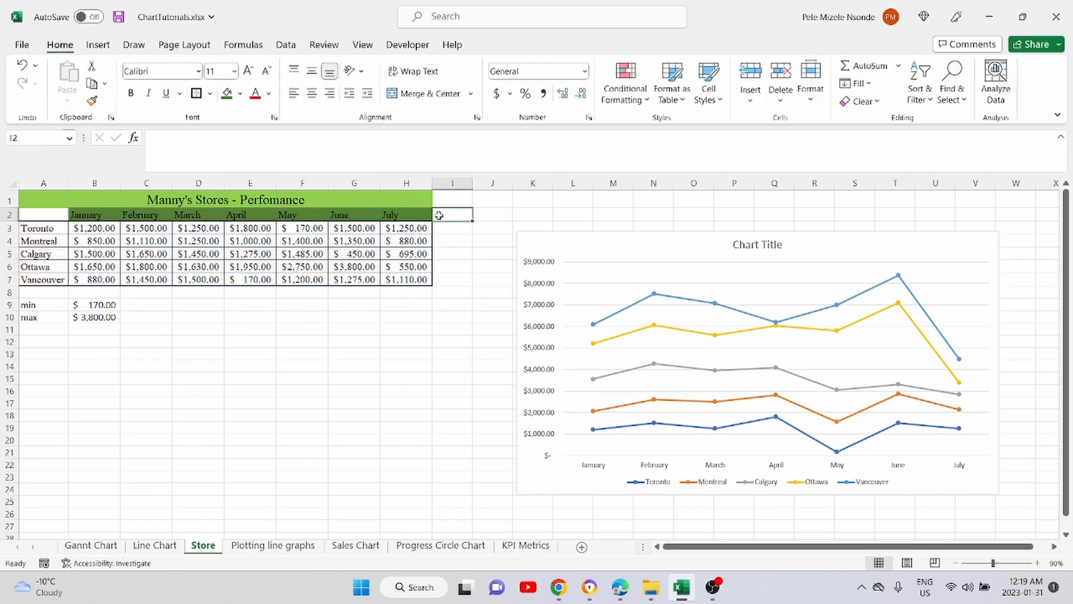
text(Aug)
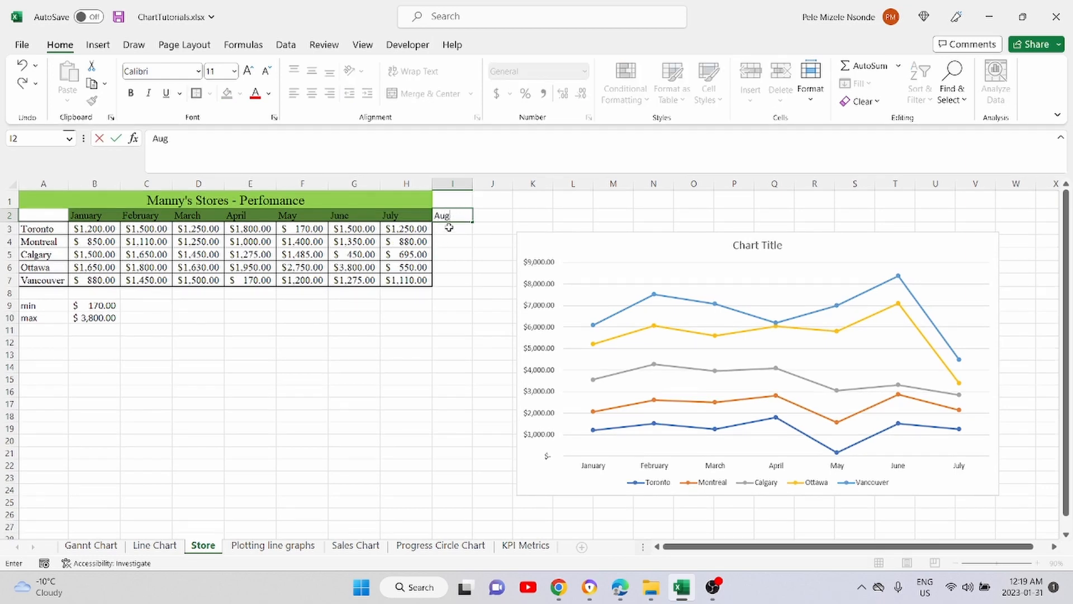
click(449, 227)
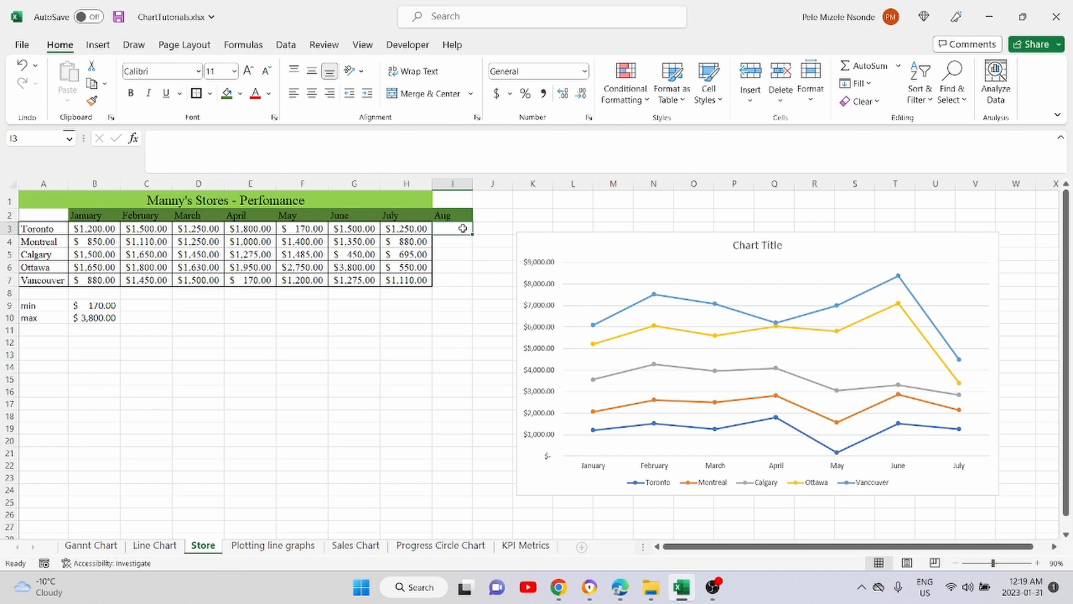
text(100)
key(Return)
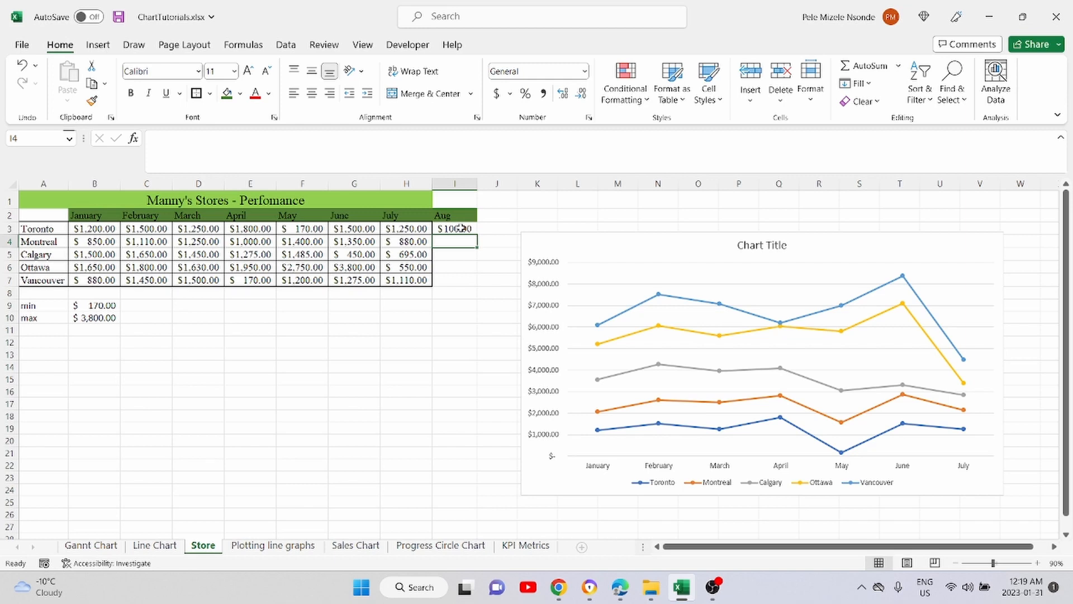
text(200)
key(Return)
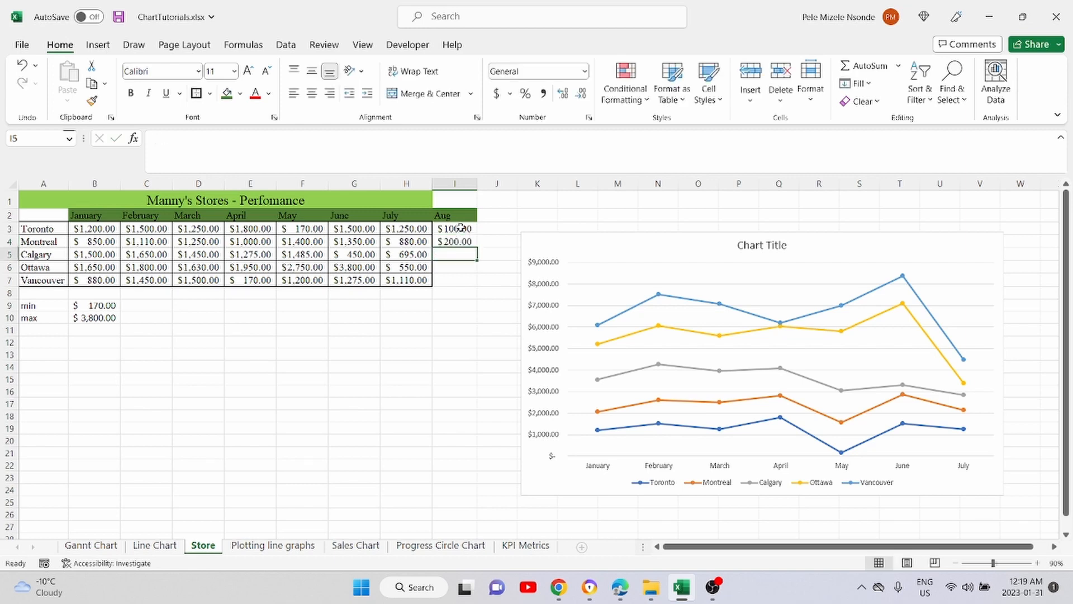
text(500)
key(Return)
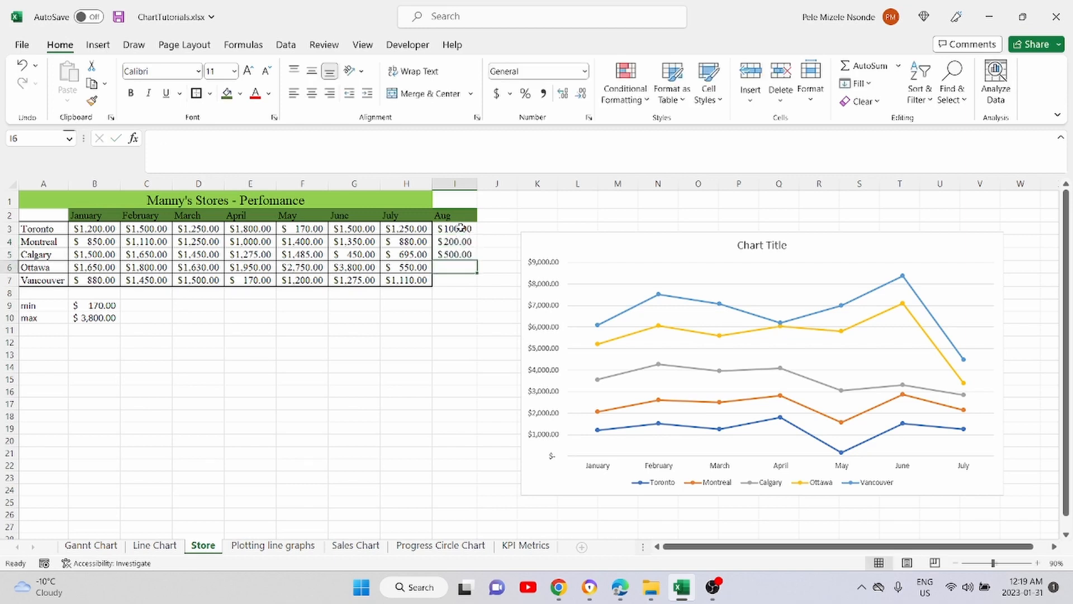
text(150)
key(Return)
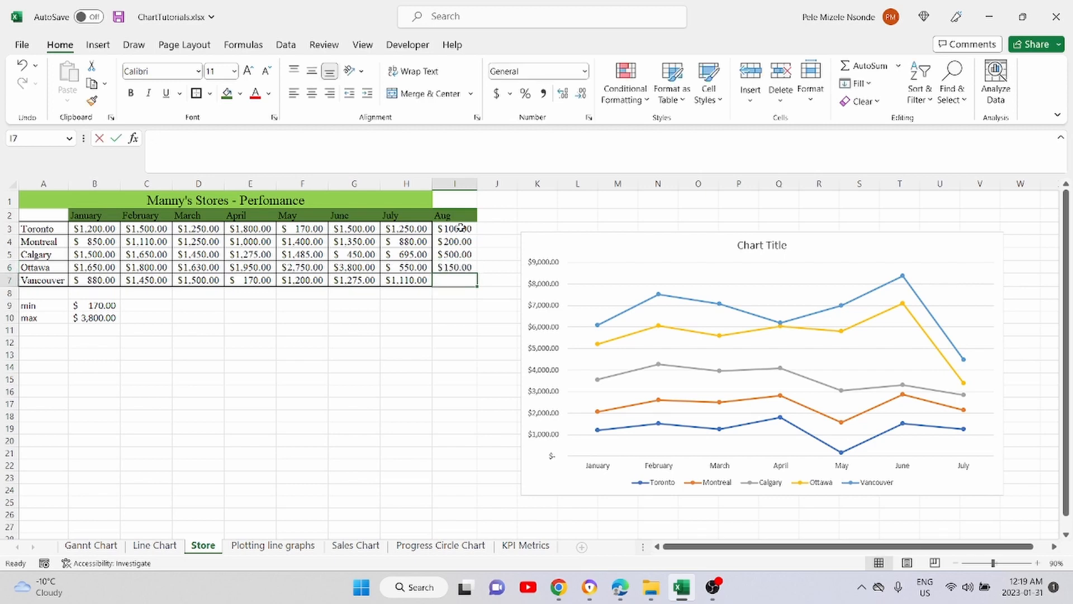
text(356)
key(Return)
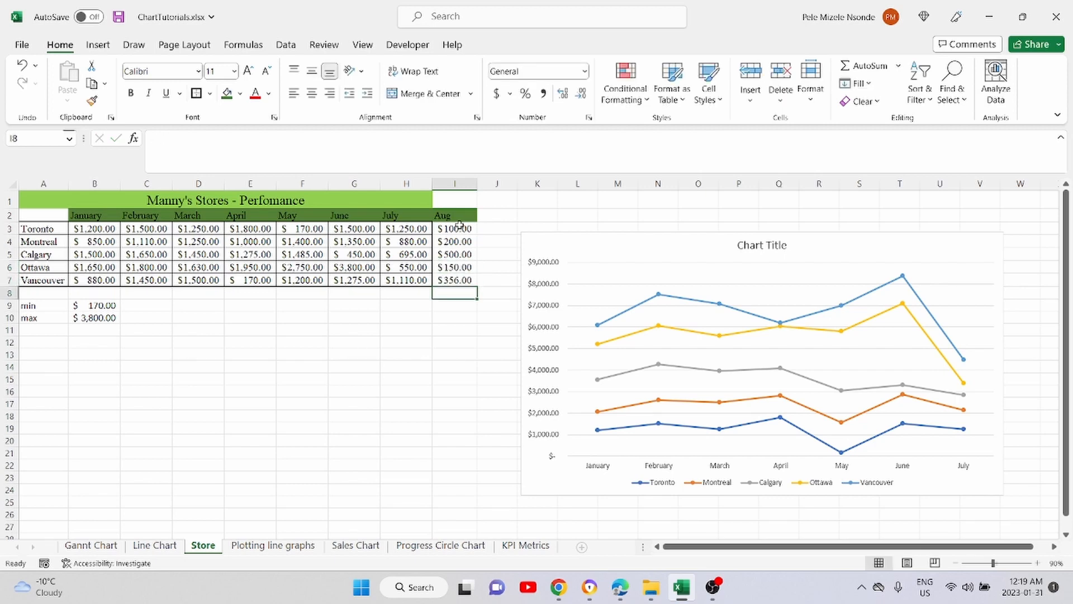
click(457, 257)
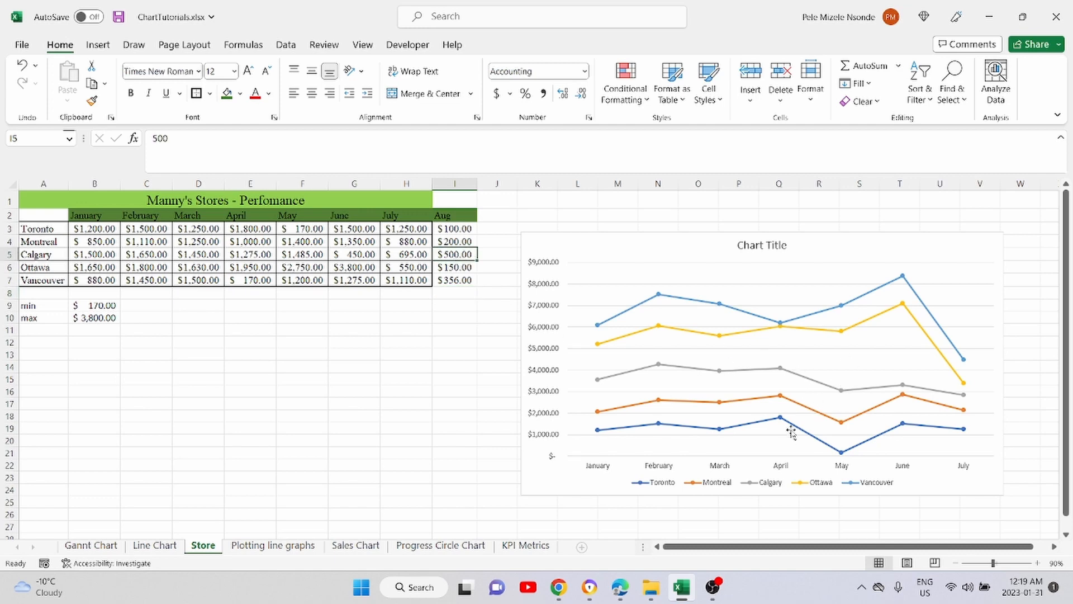
- Nudge the chart slightly and extend its source range to include the Aug column, briefly excluding that column once and including it again
click(615, 247)
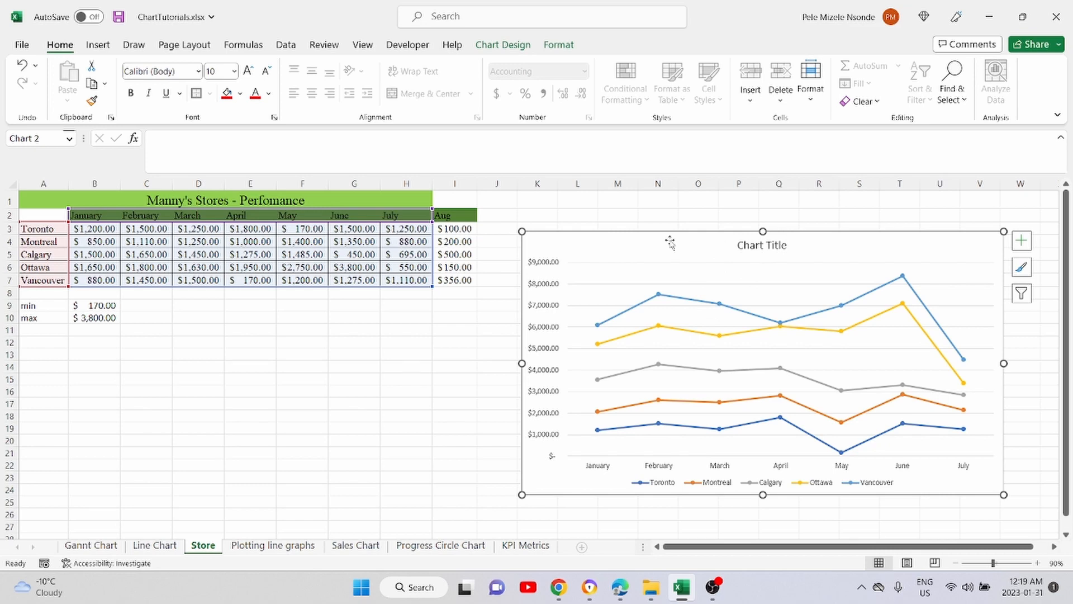
drag(673, 258, 665, 254)
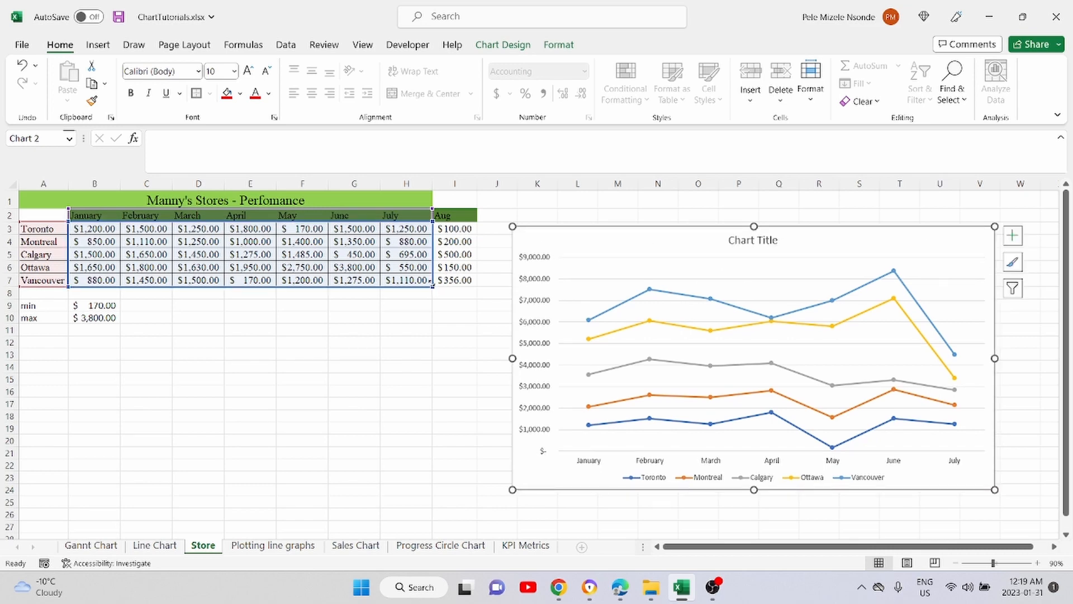
drag(444, 287, 464, 288)
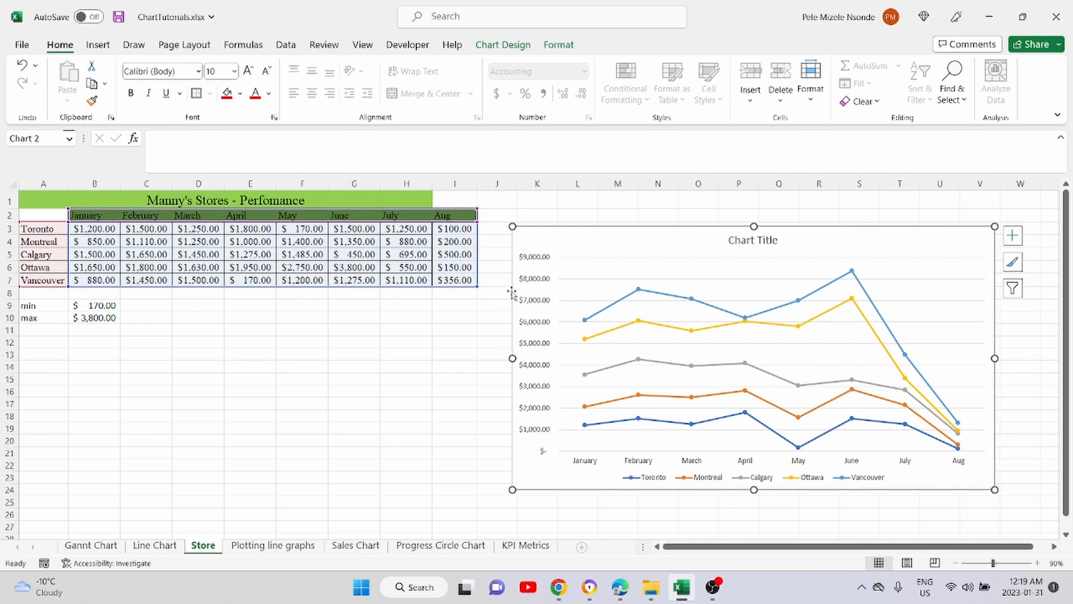
drag(475, 285, 430, 289)
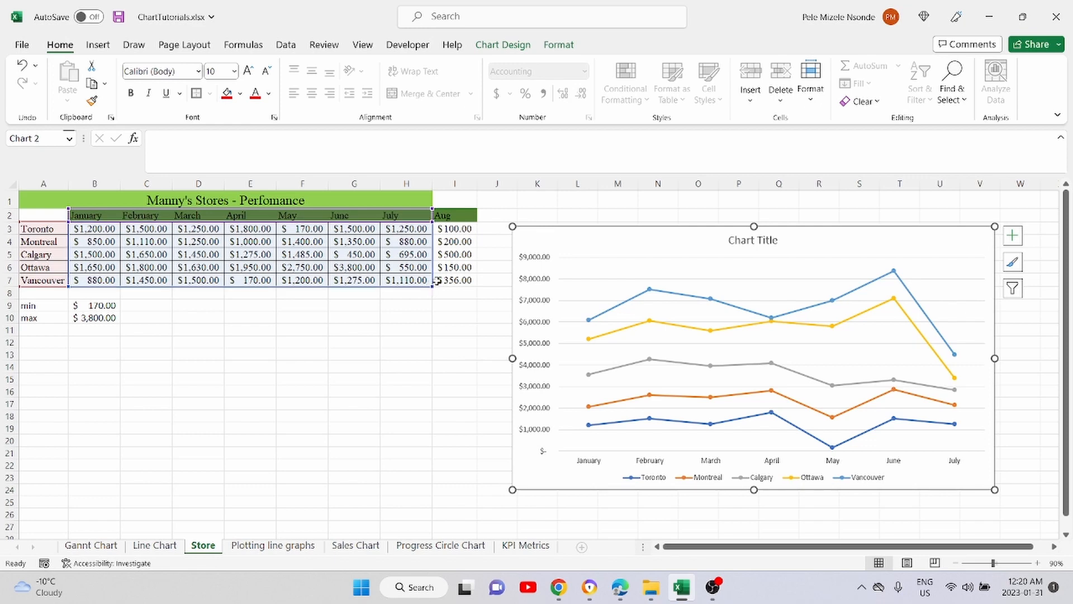
drag(446, 288, 468, 281)
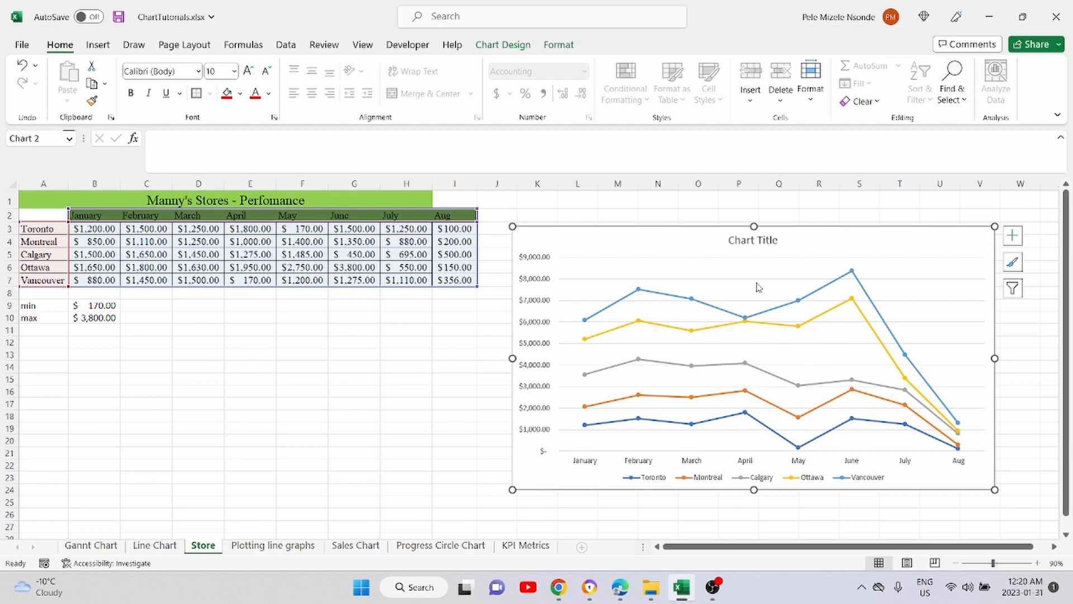
- Move the chart closer to the table, starting at about column J, and increase its height down to about row 24
drag(644, 238, 632, 227)
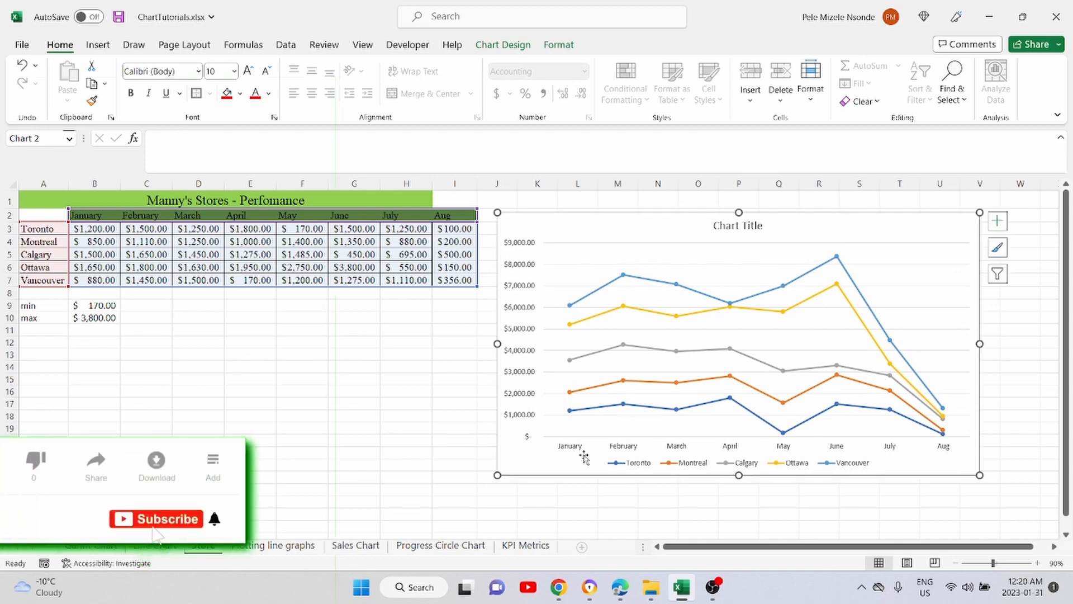
drag(740, 476, 739, 494)
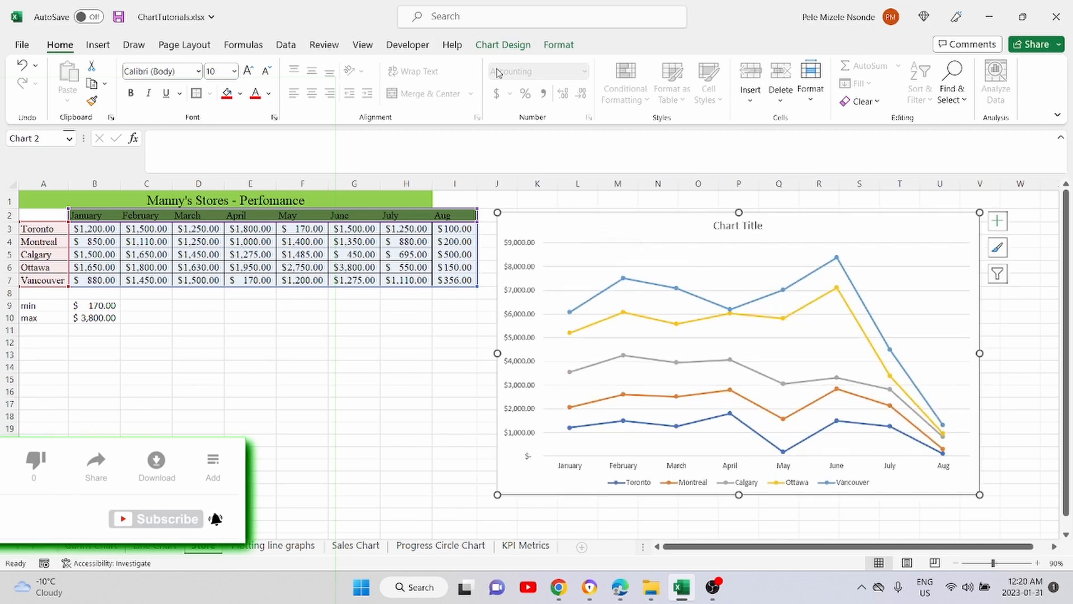
- Apply the dark chart style with glowing lines and the legend above the plot
click(503, 44)
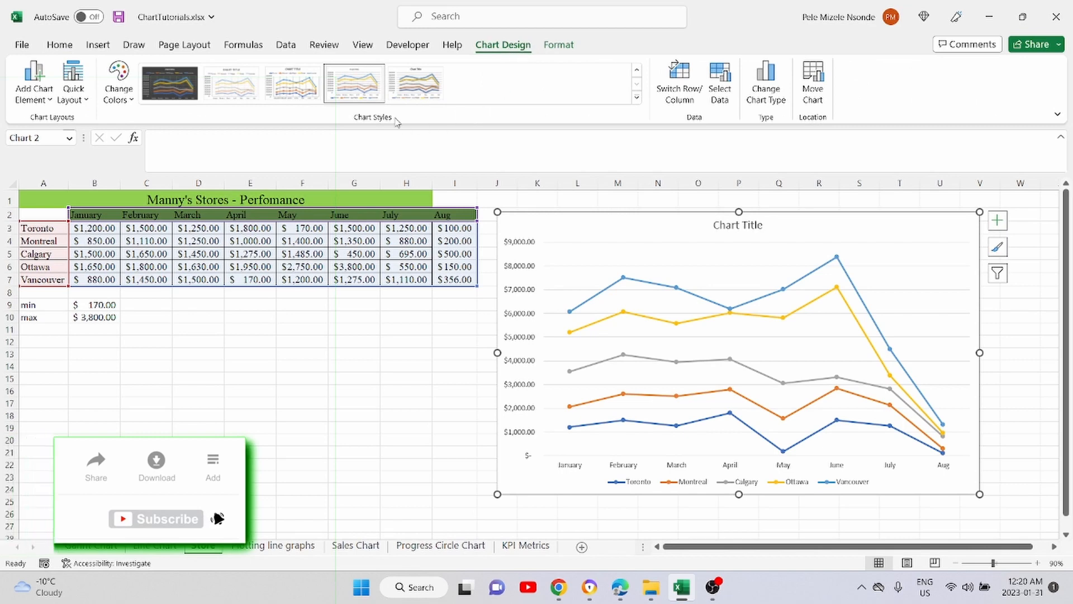
click(637, 98)
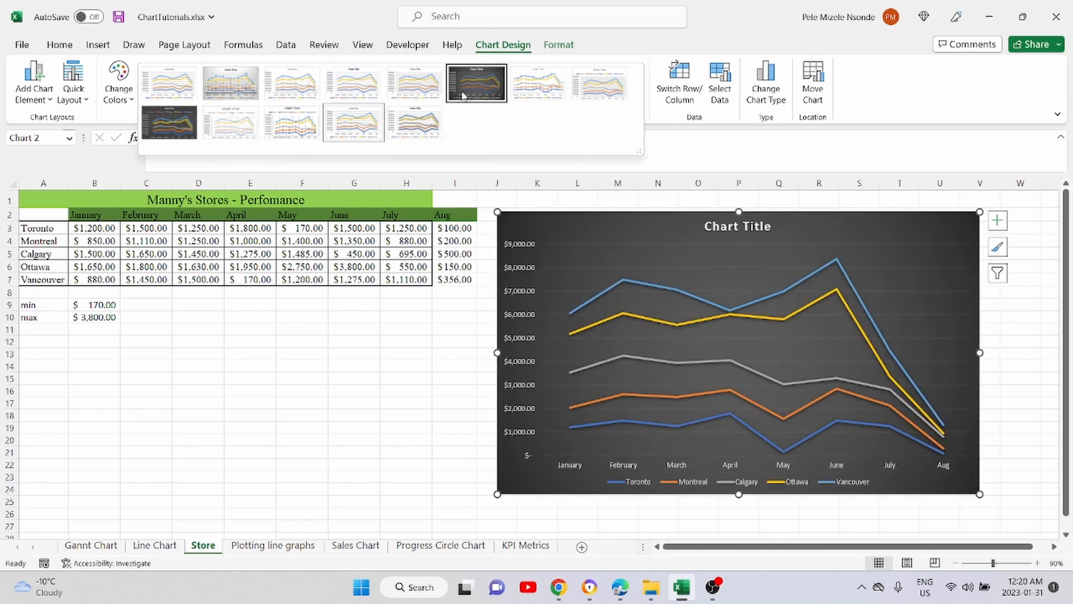
click(175, 125)
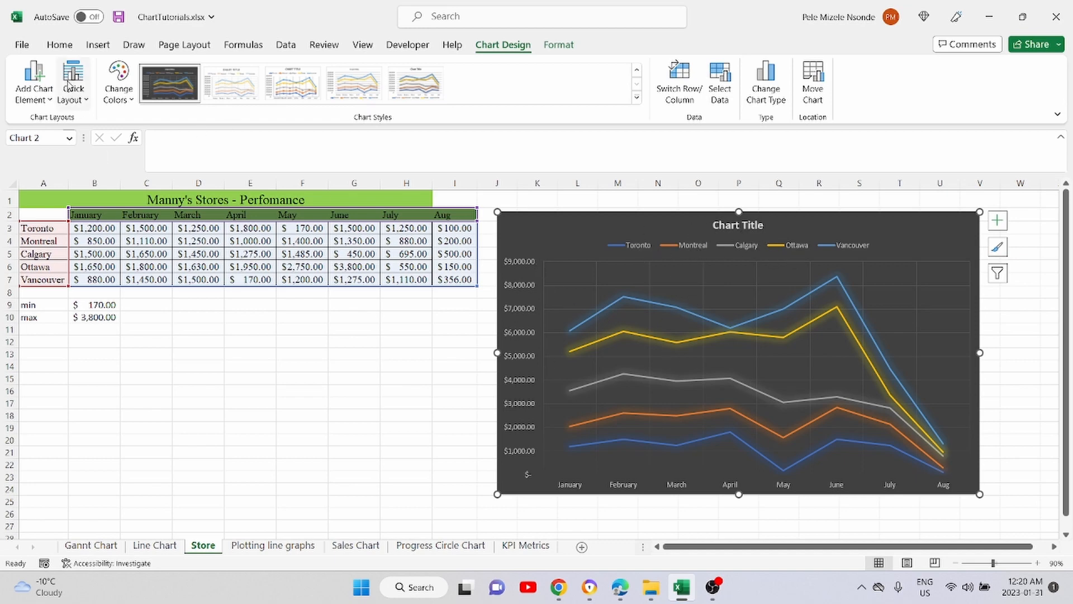
- Apply the quick layout Layout 1 to the chart, comparing it with Layout 3, and widen the chart on both sides to span about columns J to V
click(74, 97)
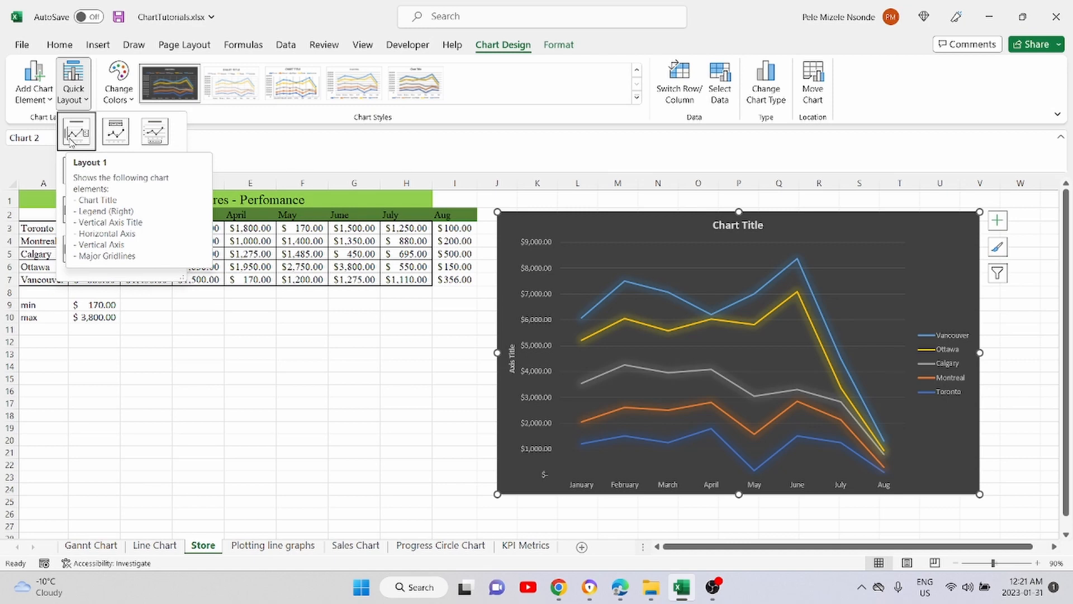
click(69, 139)
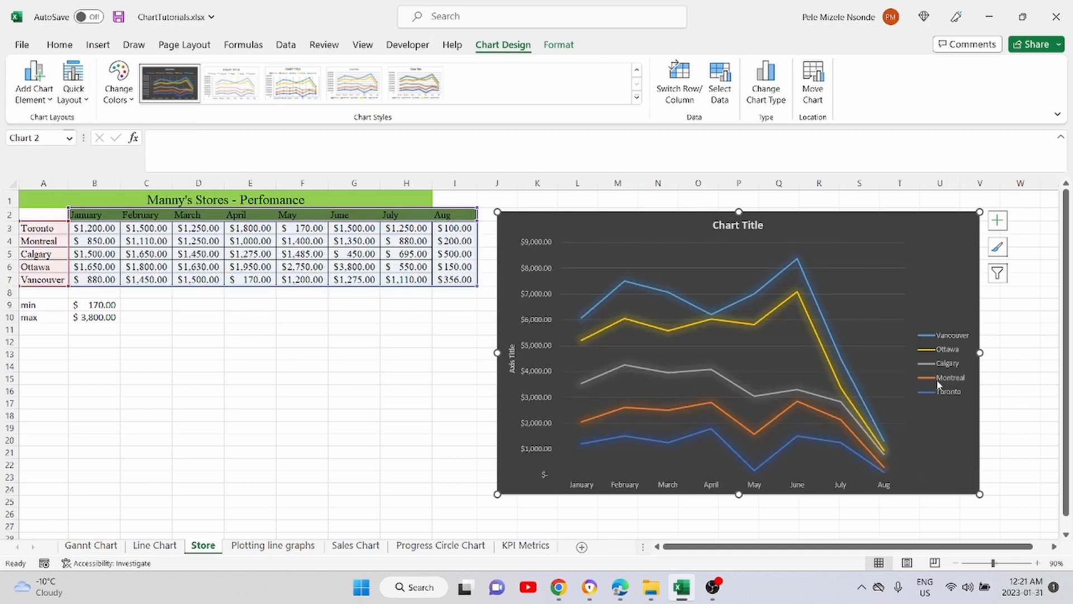
click(74, 89)
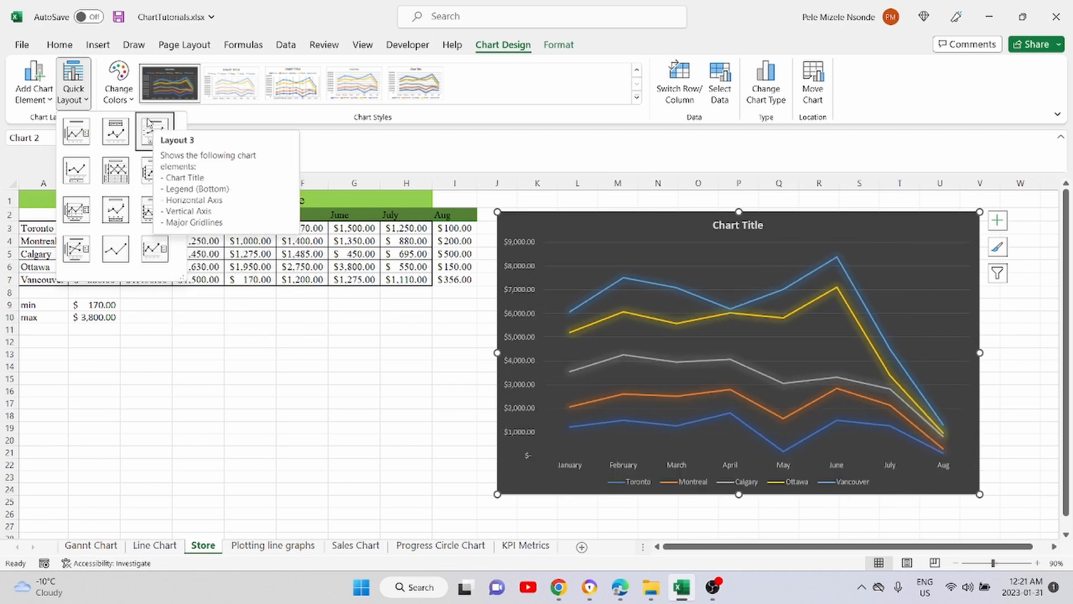
click(78, 134)
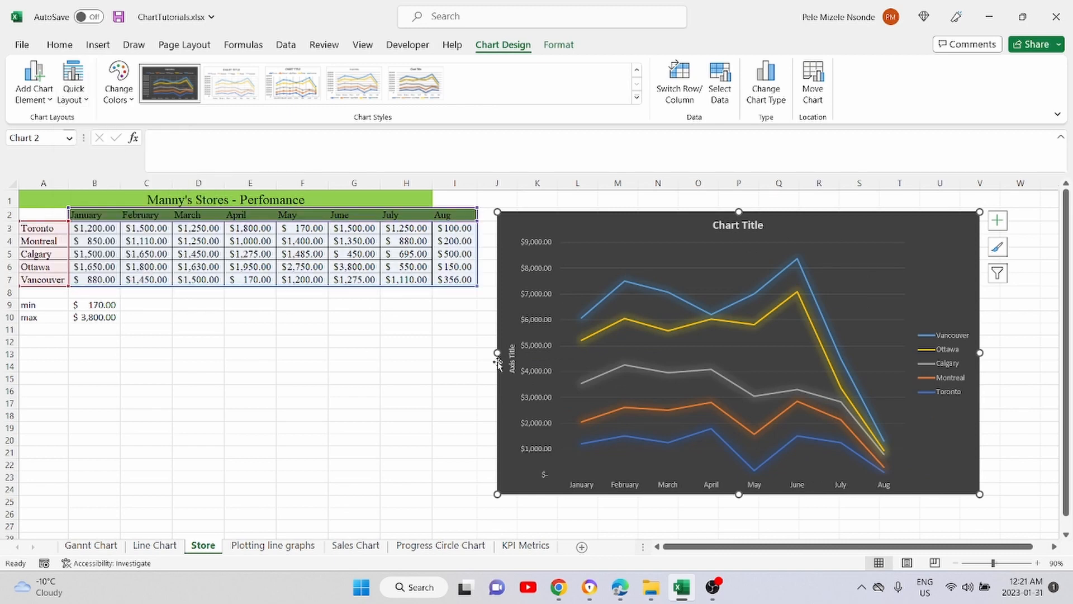
drag(498, 353, 485, 353)
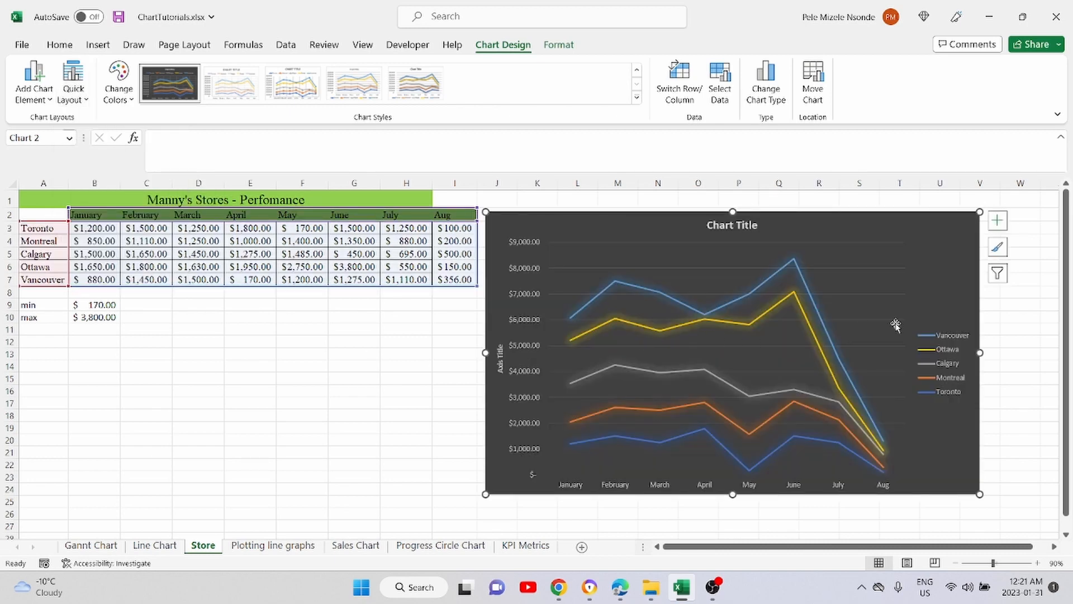
drag(980, 353, 1018, 352)
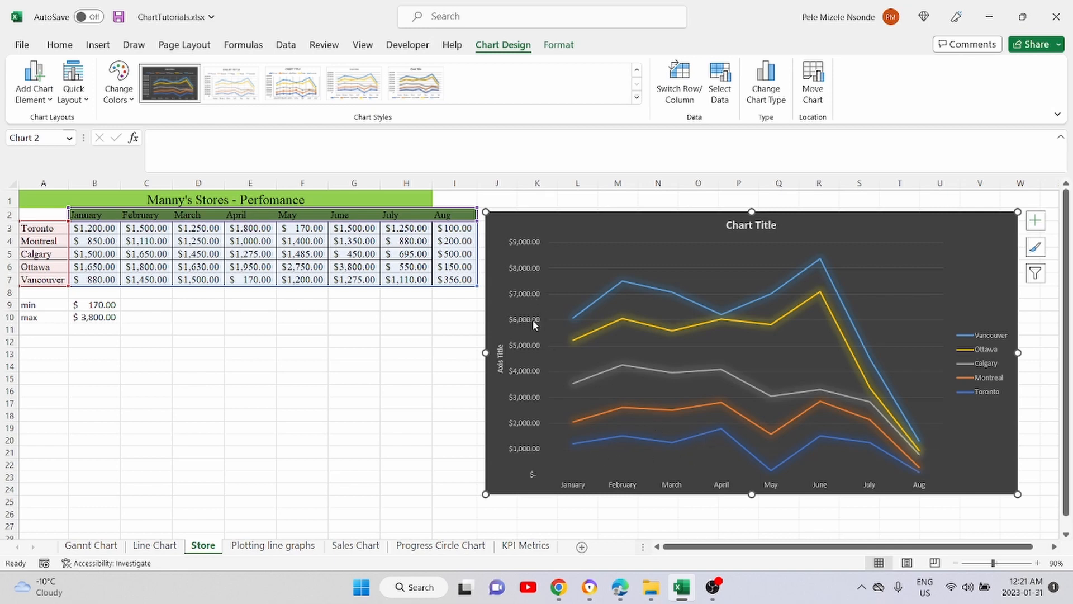
- Set the font size of the chart's horizontal axis month labels to 11
click(722, 485)
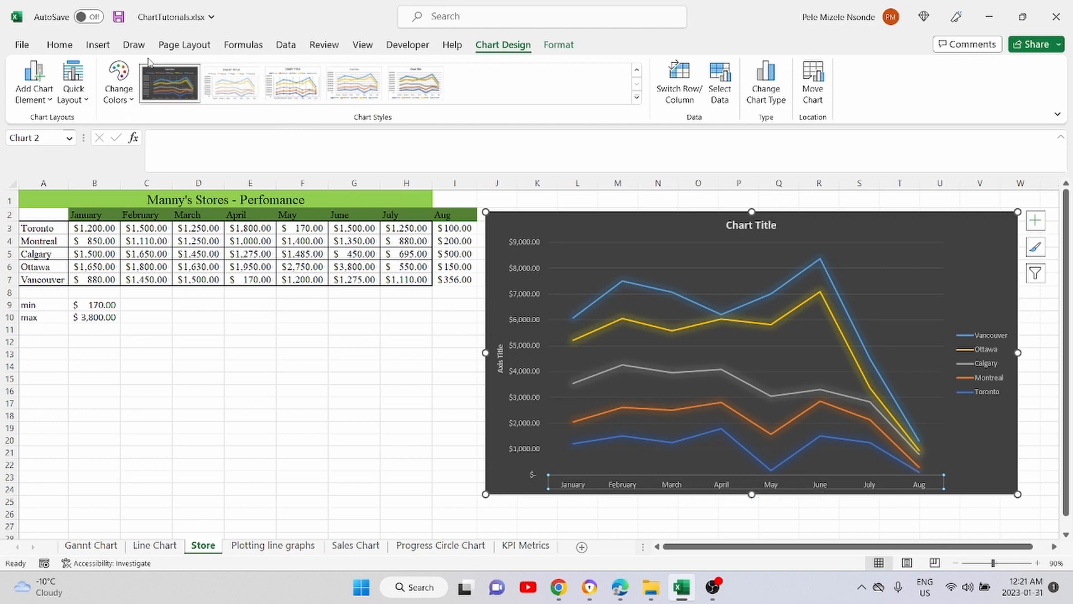
click(559, 45)
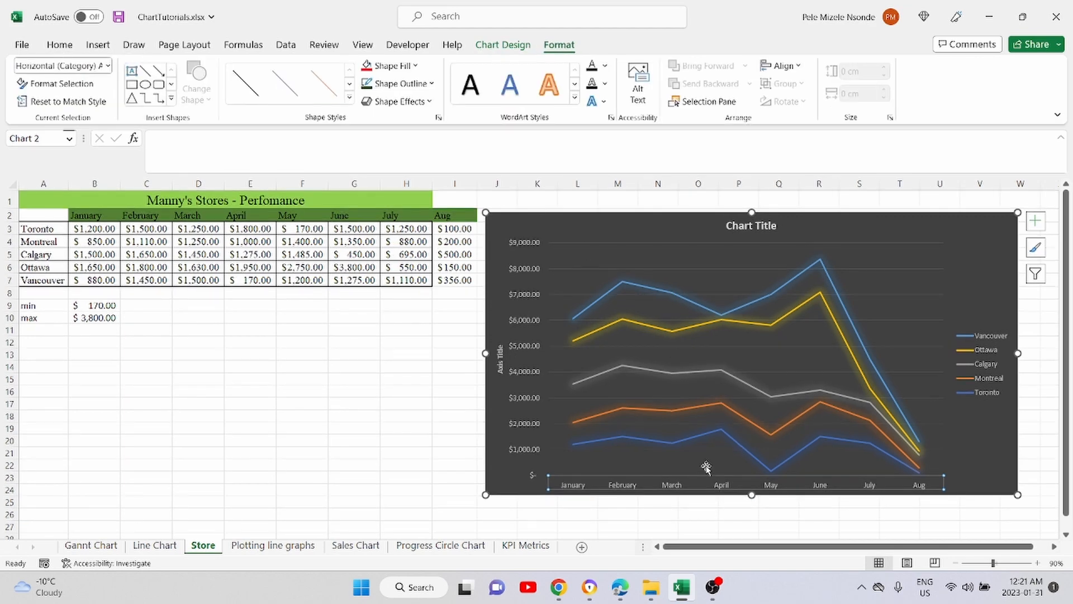
click(60, 46)
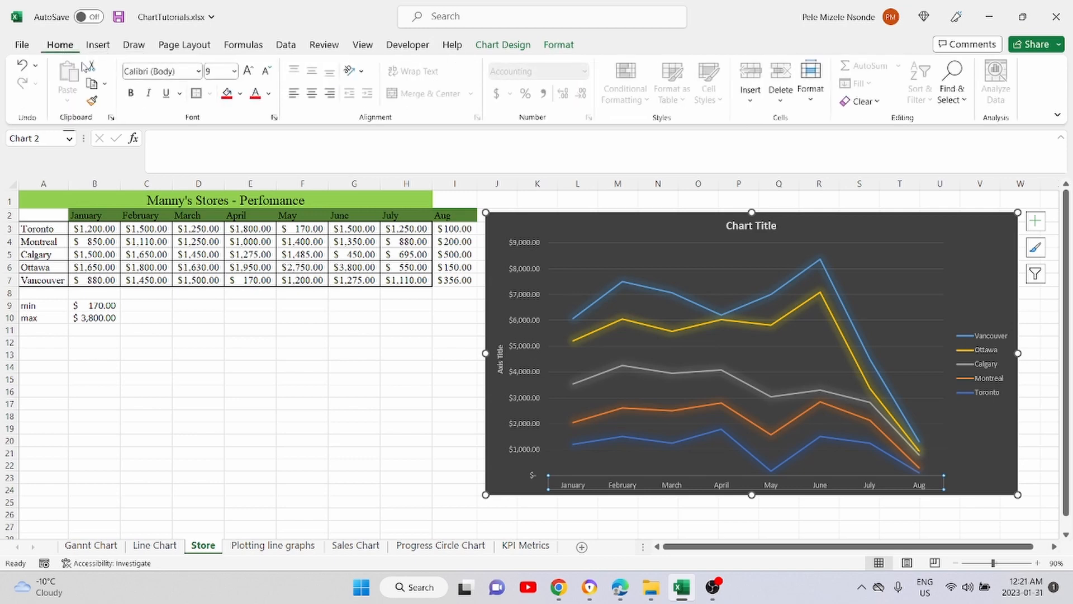
click(234, 71)
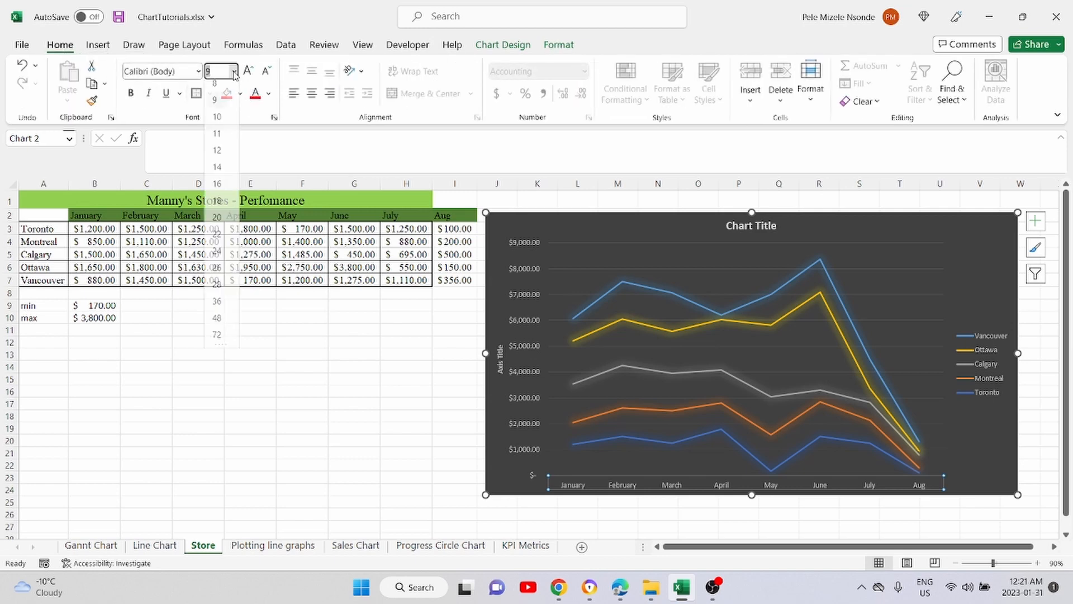
click(219, 140)
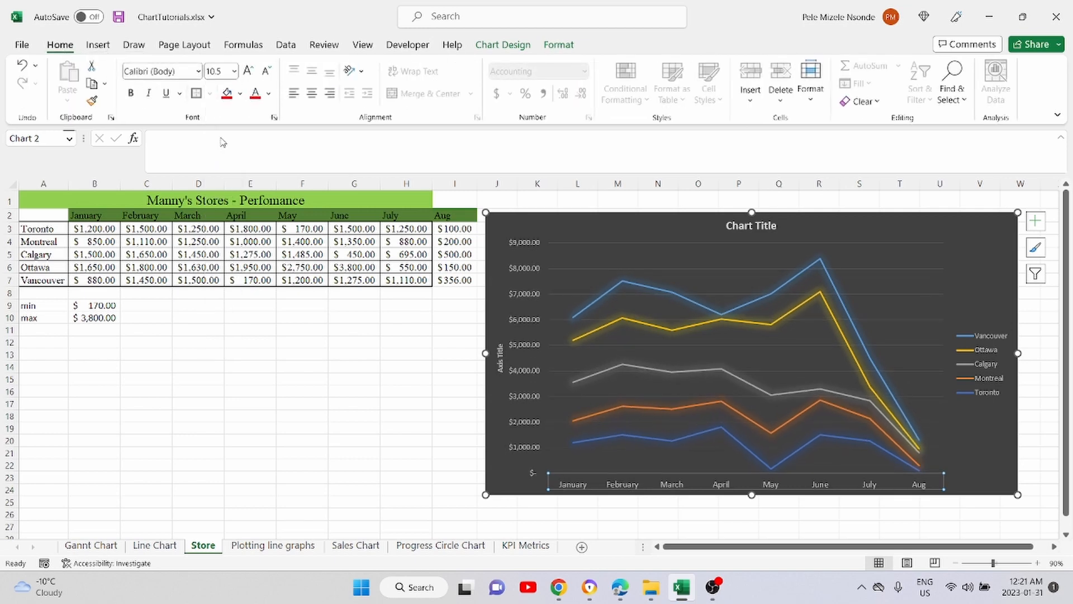
- Fill the background of the horizontal axis labels with the darkest theme green
click(573, 49)
click(426, 84)
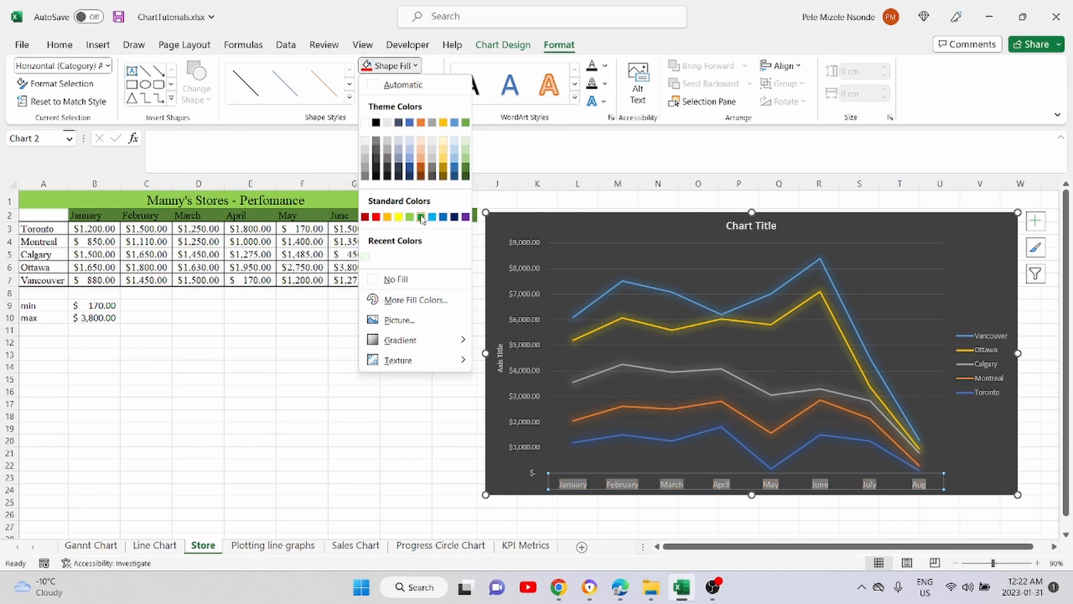
click(466, 176)
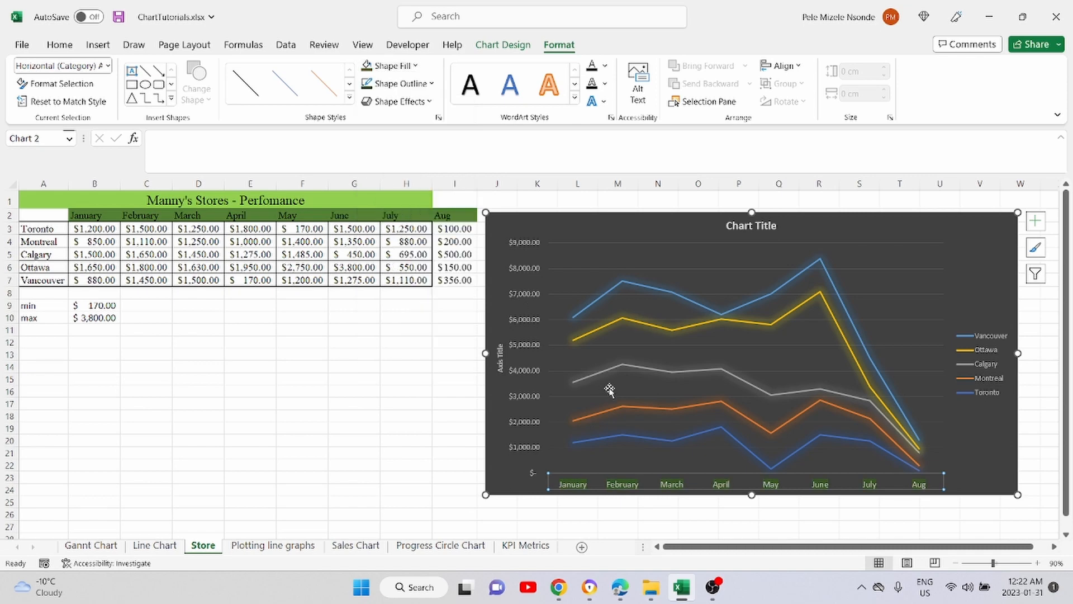
- Make the horizontal axis month labels bold and deselect the chart
click(60, 48)
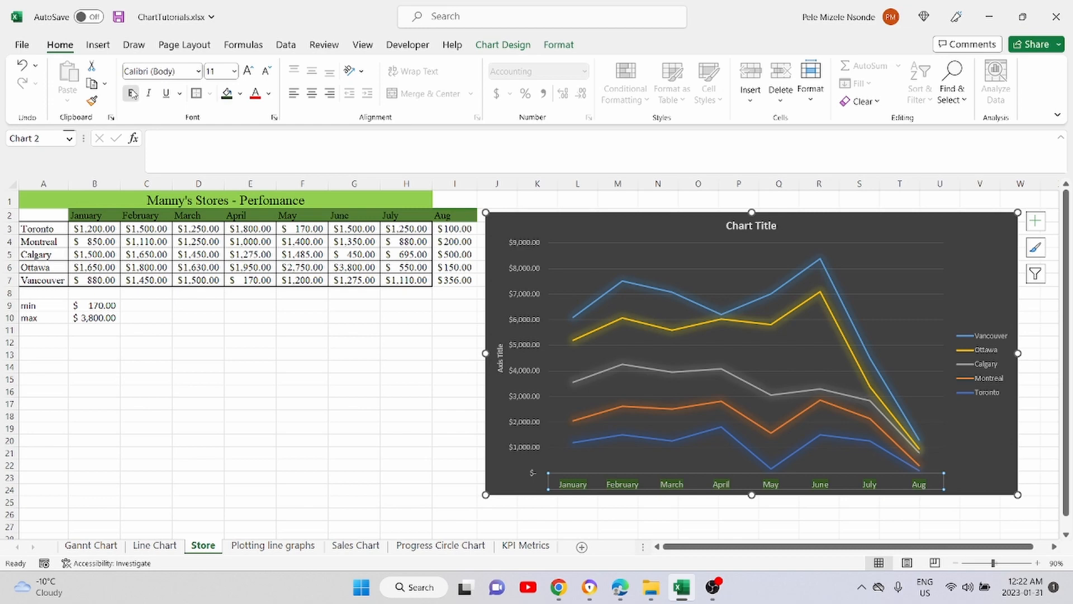
click(130, 93)
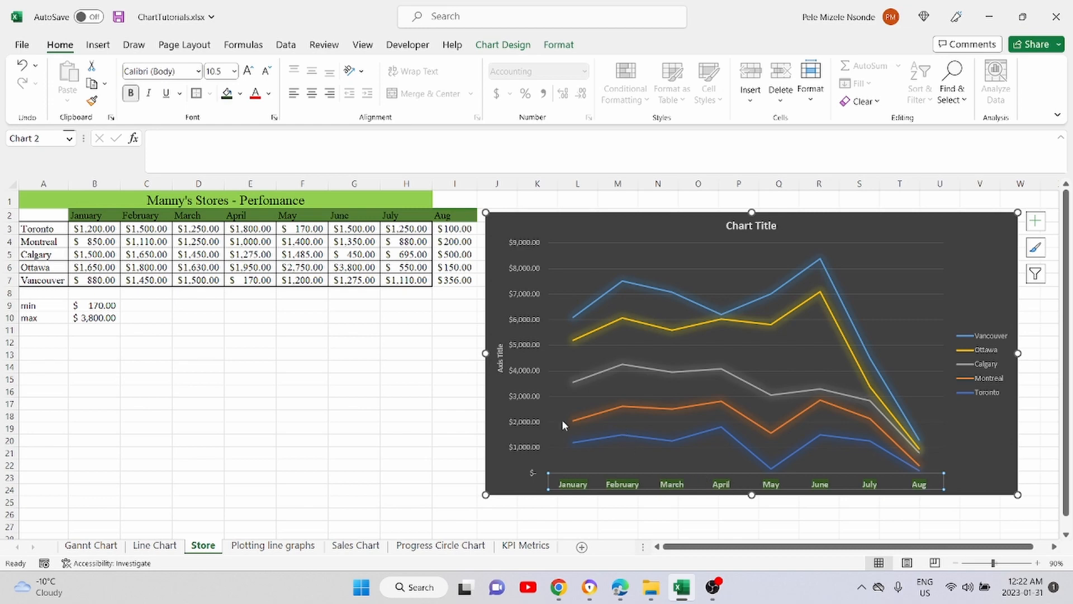
click(427, 378)
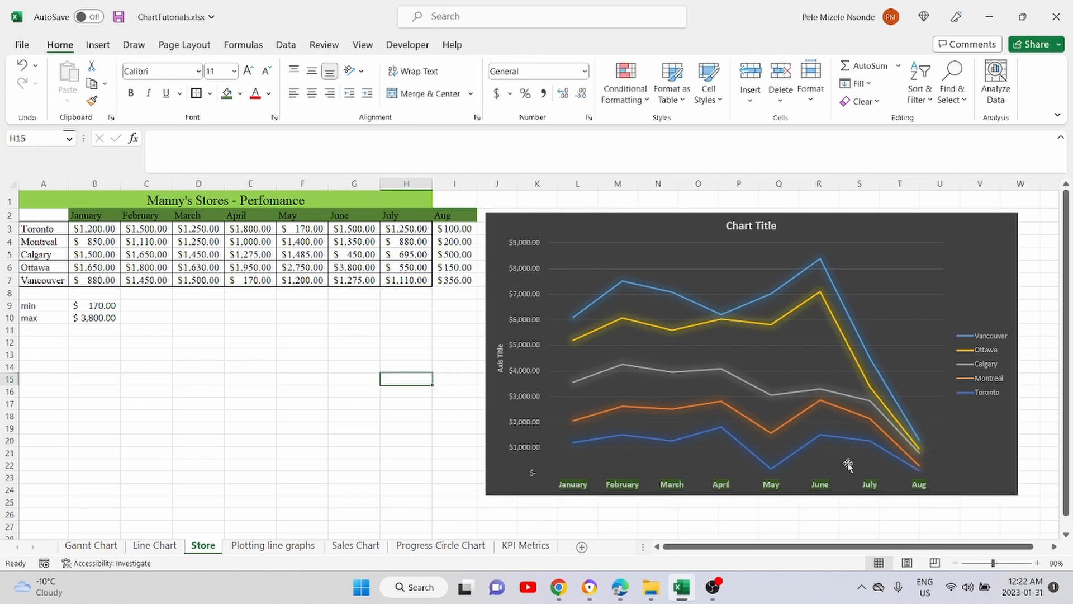
- Fill the background of the chart's vertical axis dollar labels with a dark theme green and deselect the chart
click(520, 290)
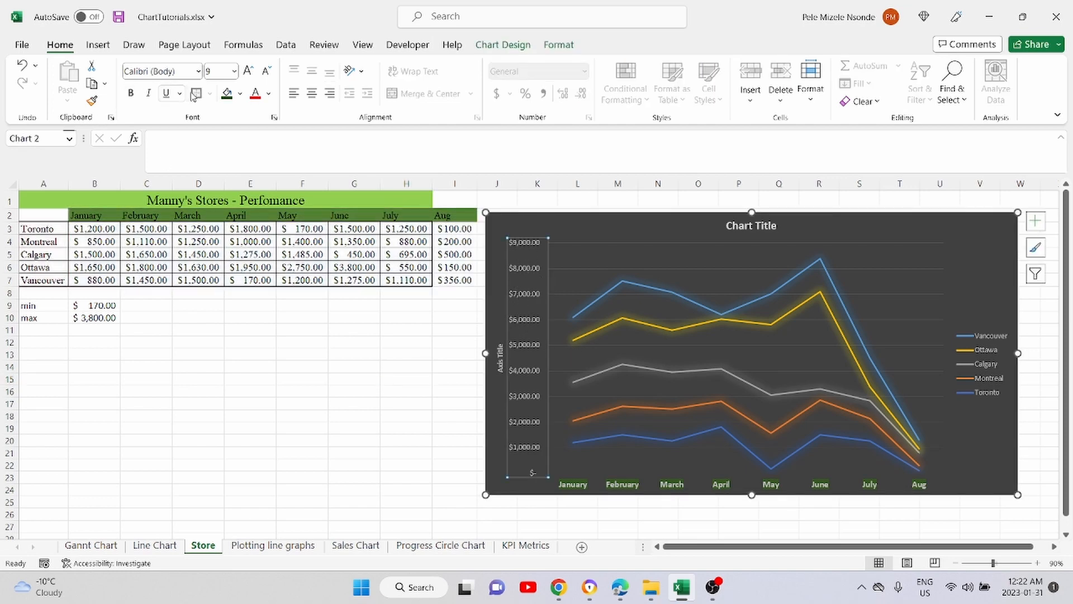
click(250, 73)
click(268, 73)
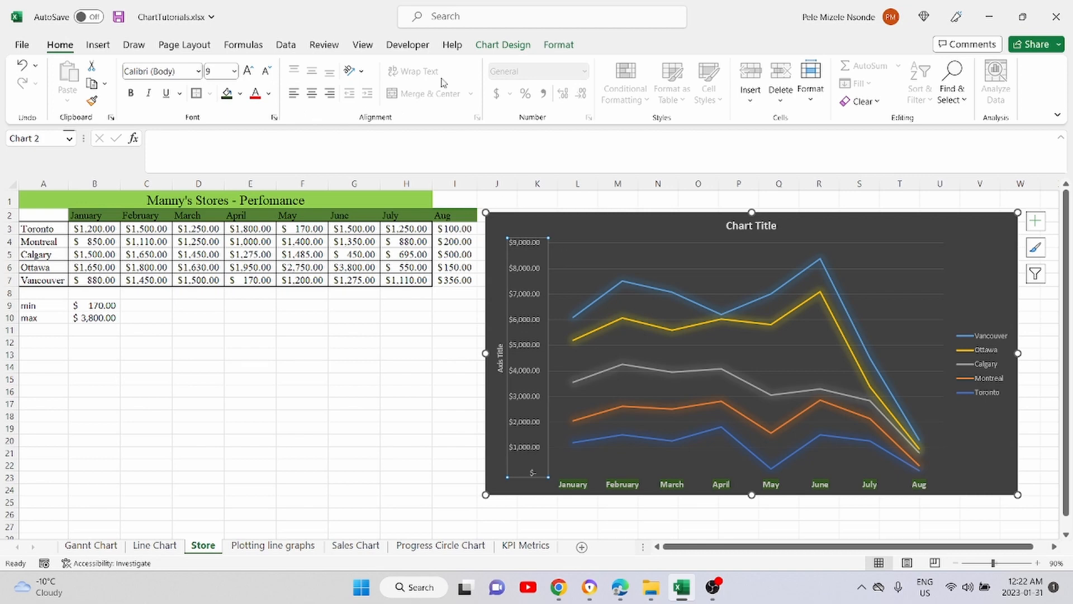
click(560, 48)
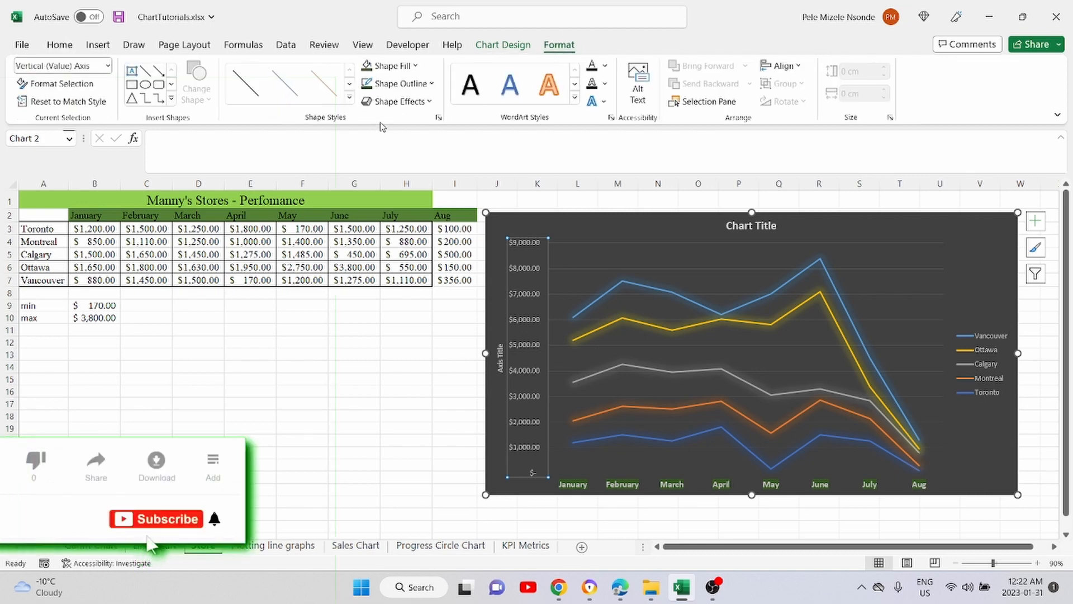
click(404, 67)
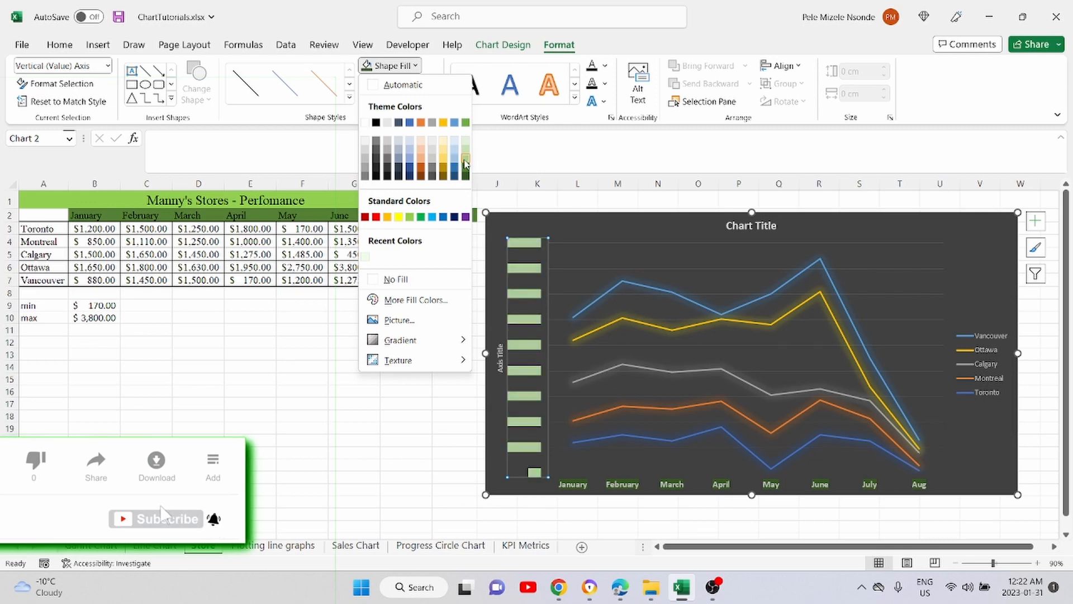
click(466, 173)
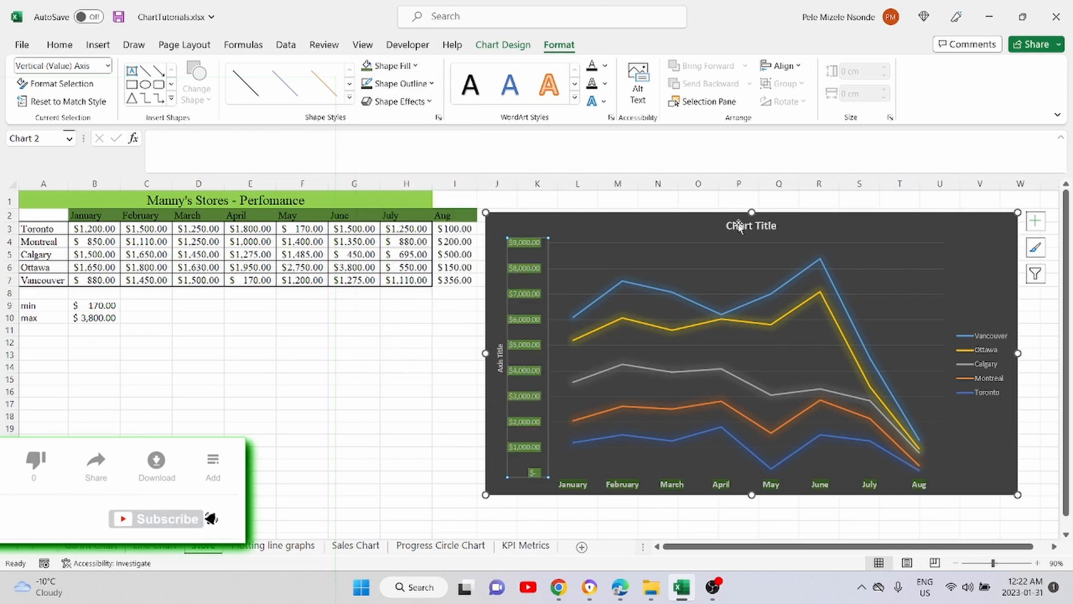
drag(467, 368, 414, 368)
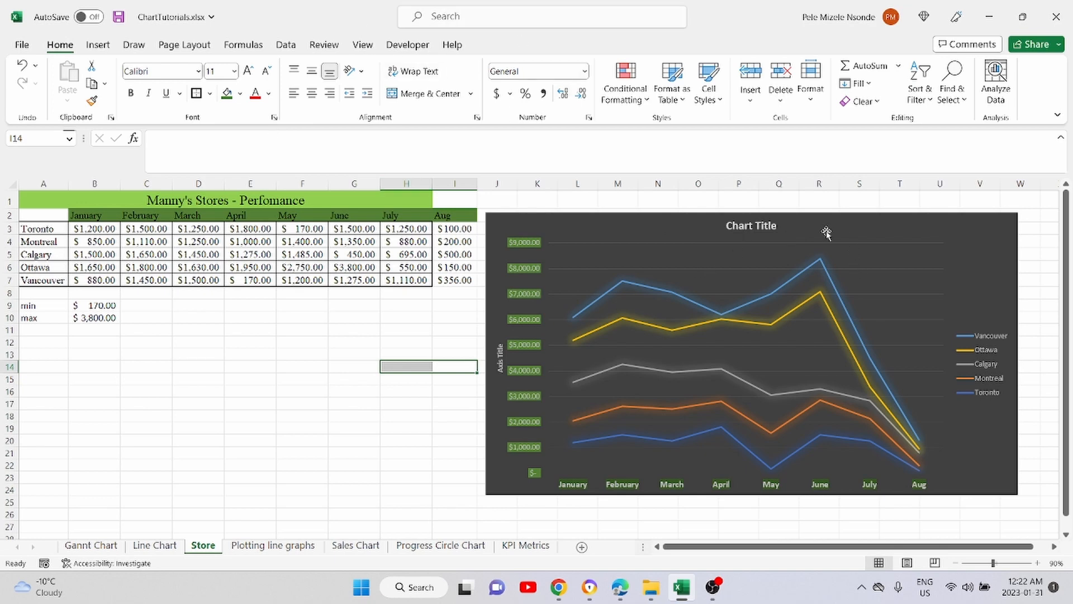
- Delete the chart title and the vertical axis title from the line chart
click(742, 227)
click(512, 46)
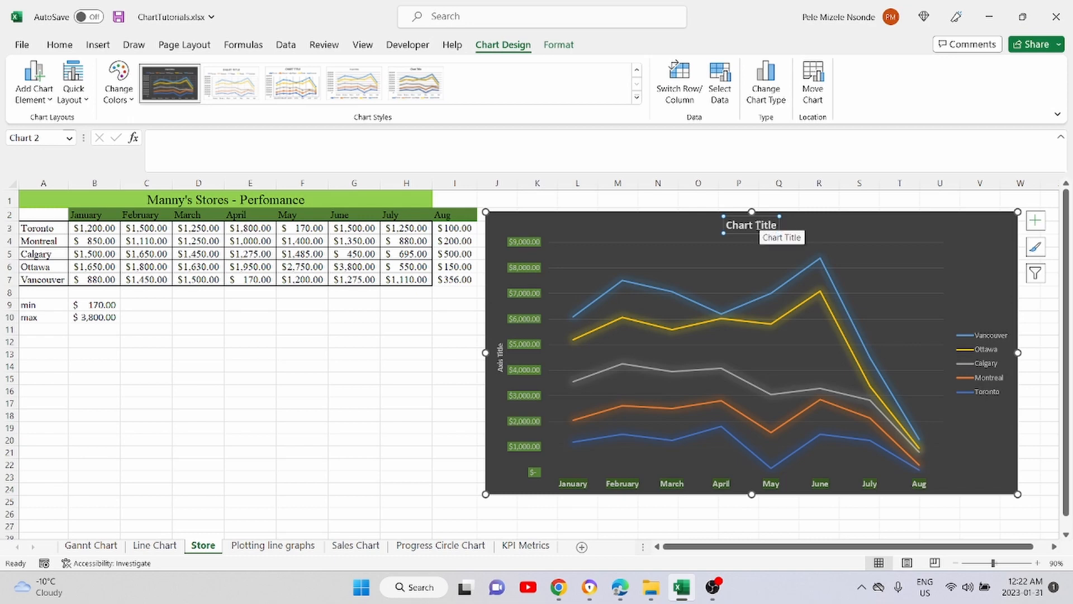
key(Delete)
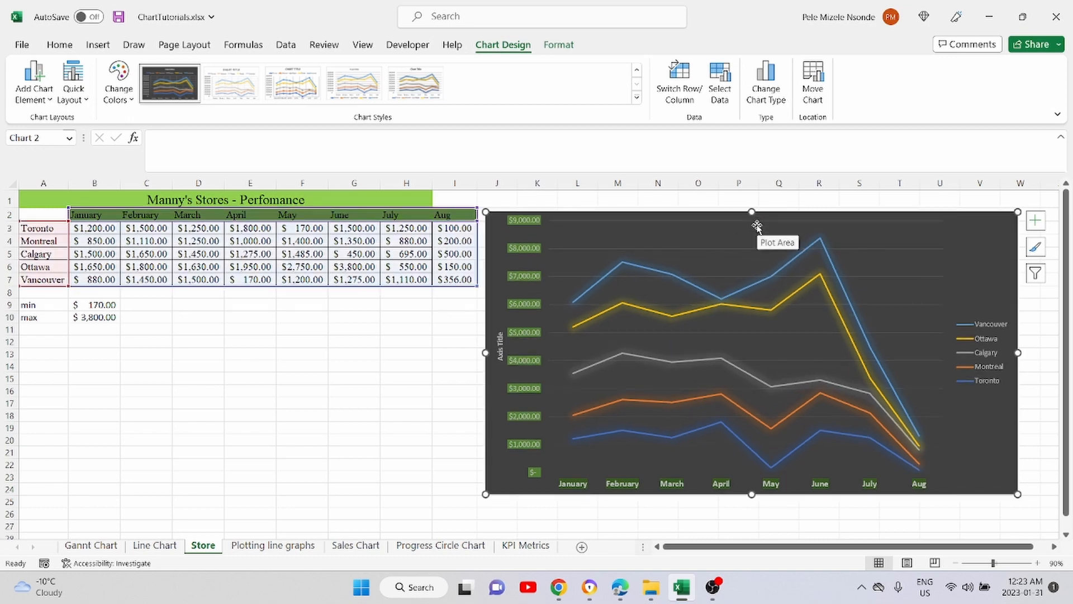
click(500, 354)
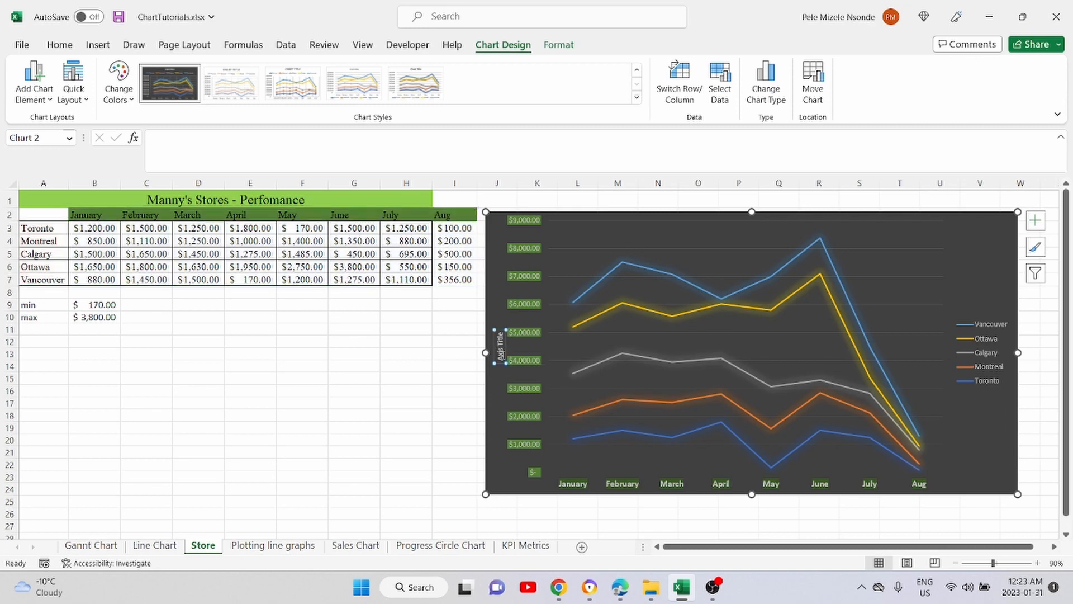
key(Delete)
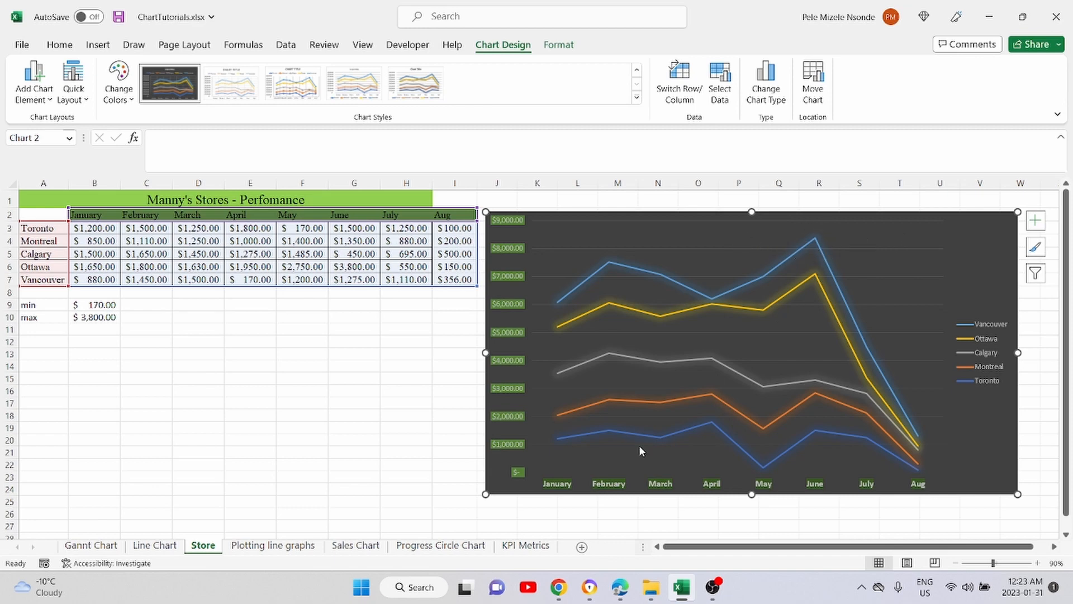
- Add a title above the chart reading "Manny's Stores - Perf"
click(44, 102)
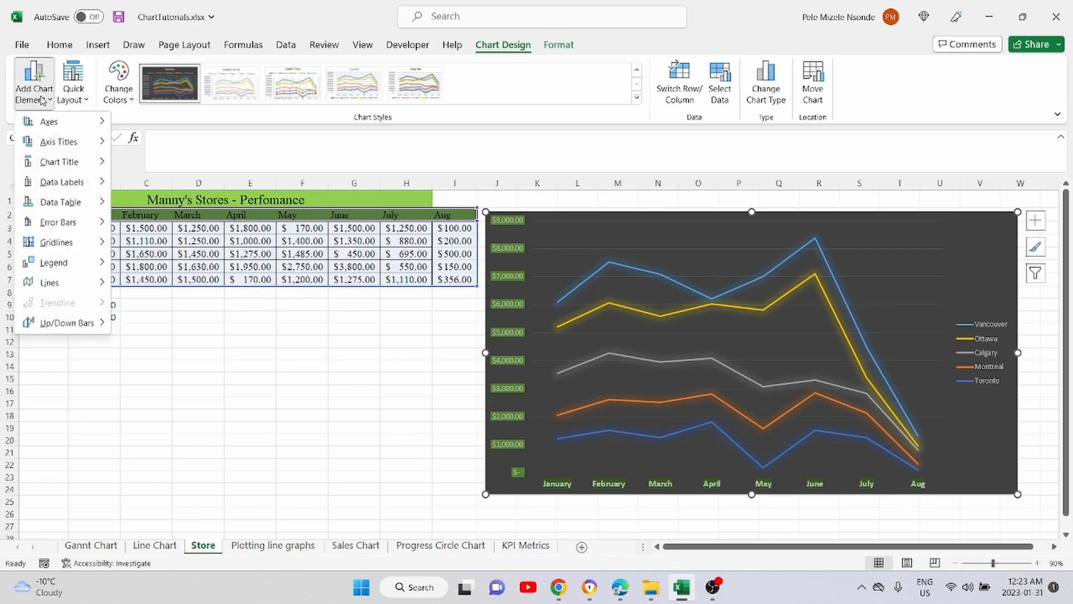
mouse_move(62, 170)
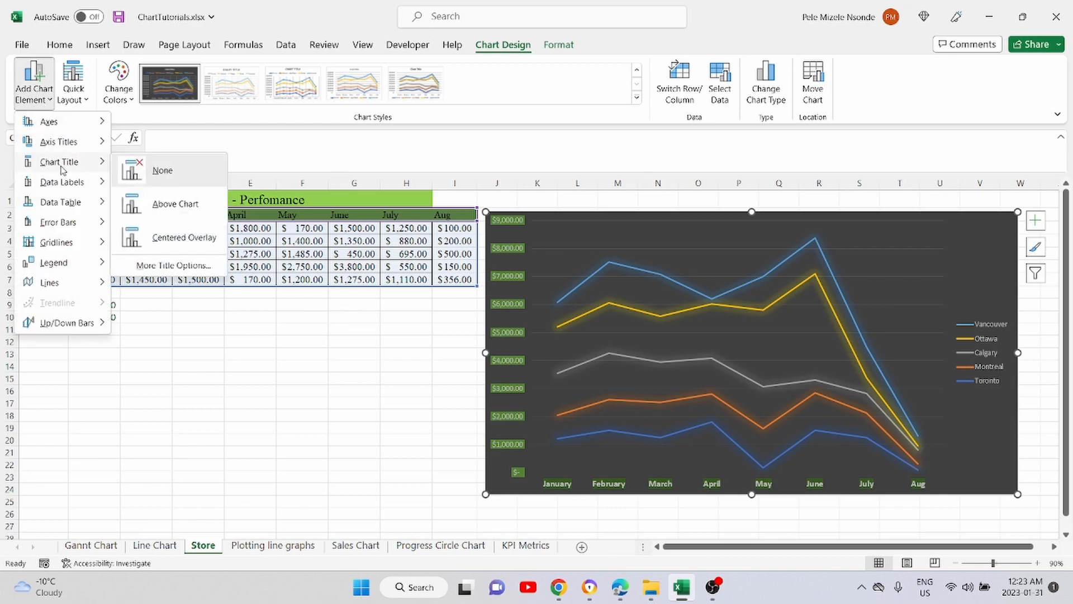
click(172, 214)
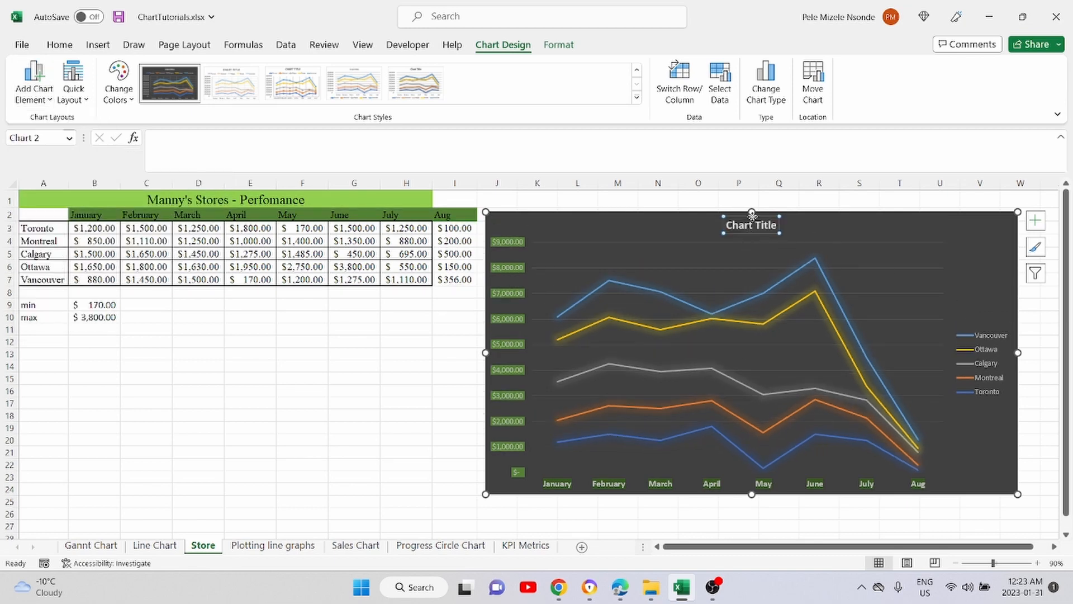
double_click(758, 226)
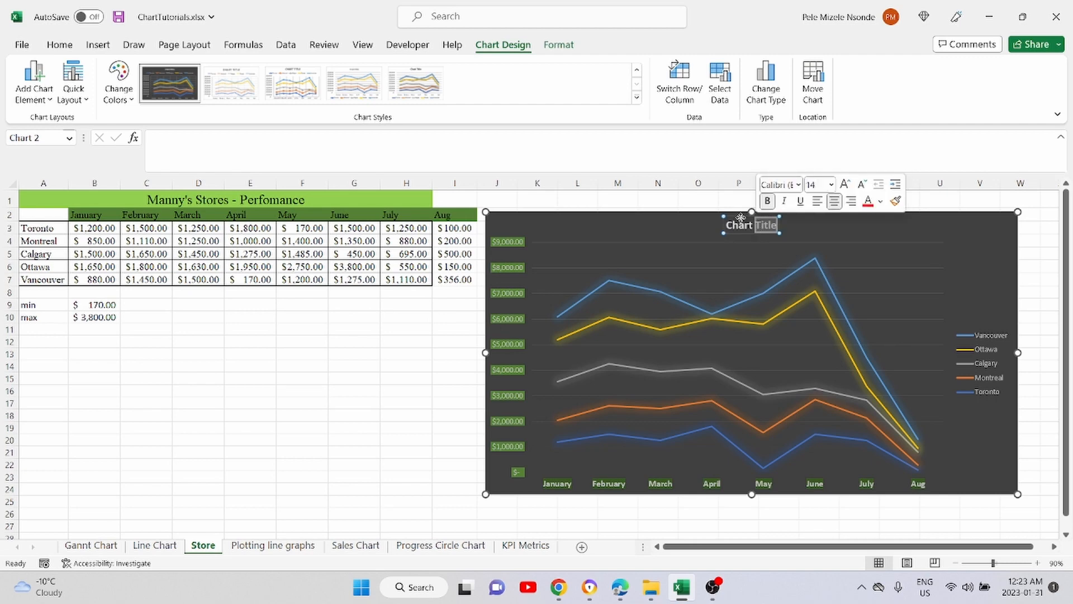
double_click(744, 225)
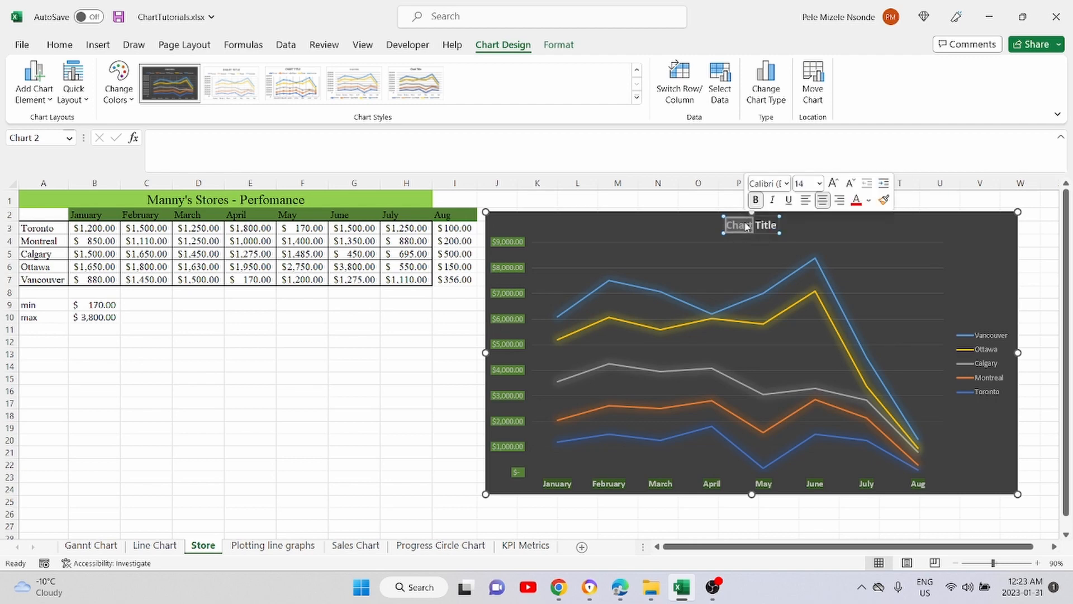
triple_click(745, 225)
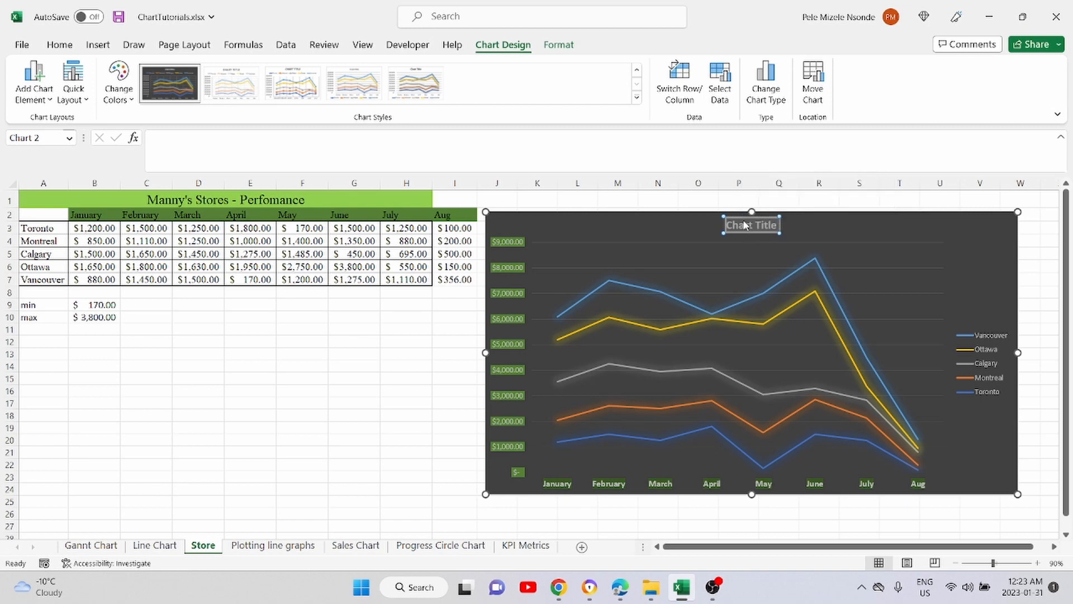
text(Mann)
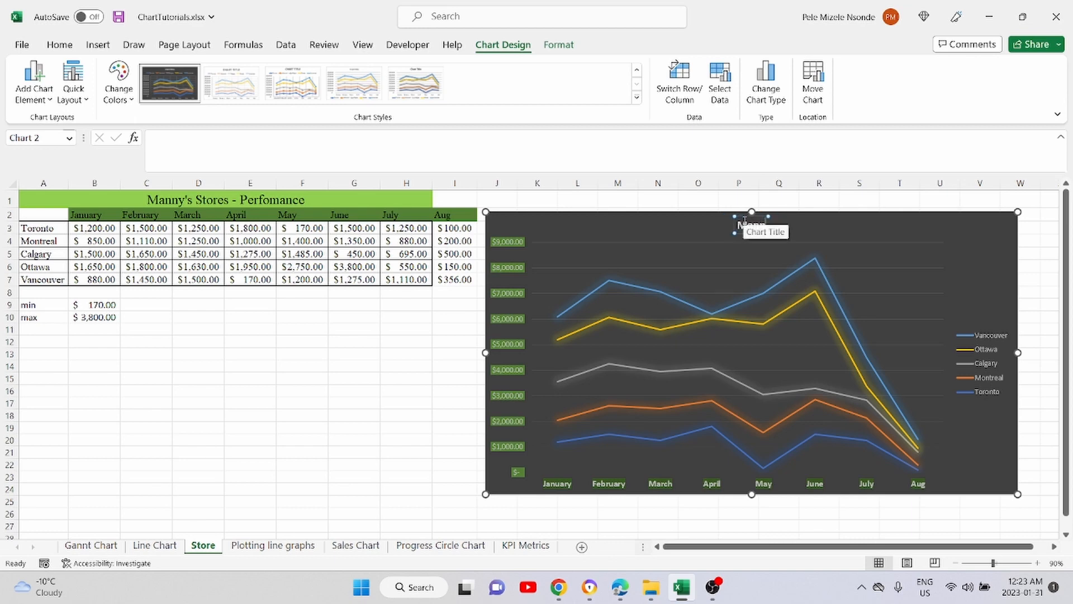
text(y's Stores - Perf)
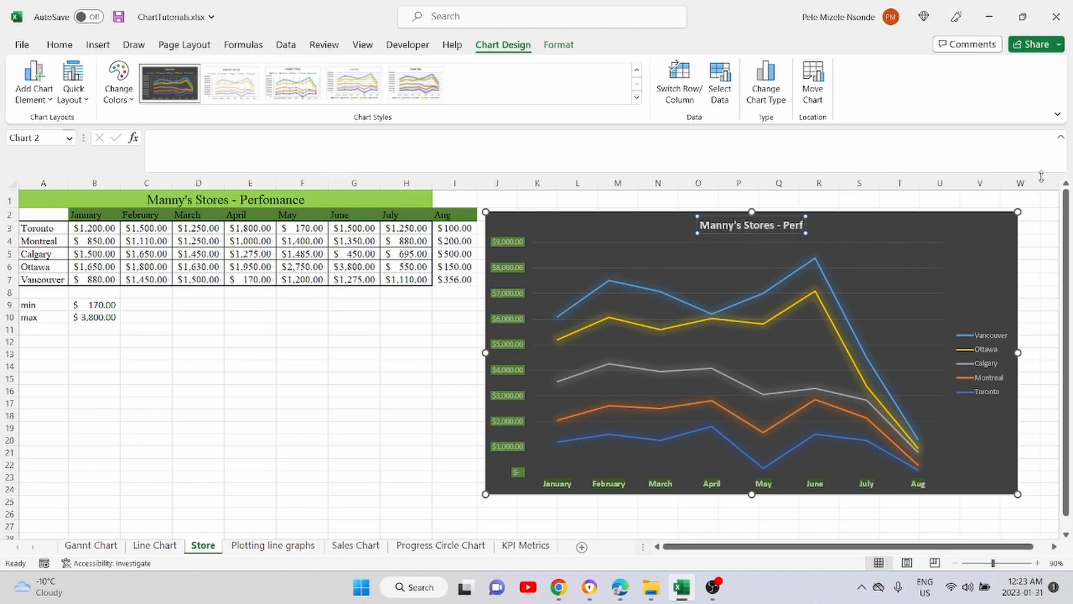
click(416, 343)
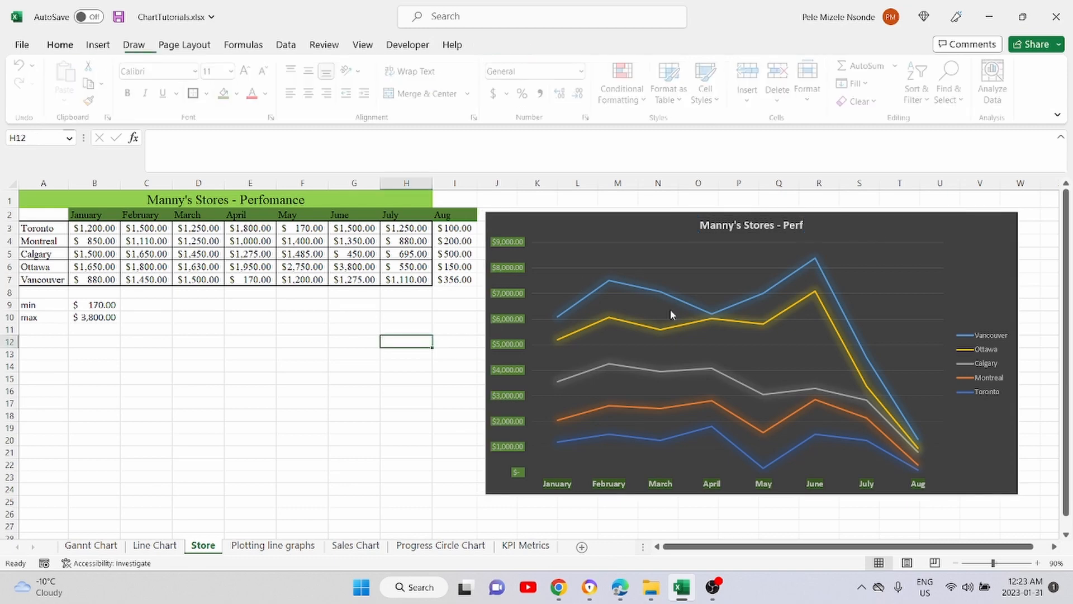
- Fill the chart title's background with a light blue theme color
click(744, 225)
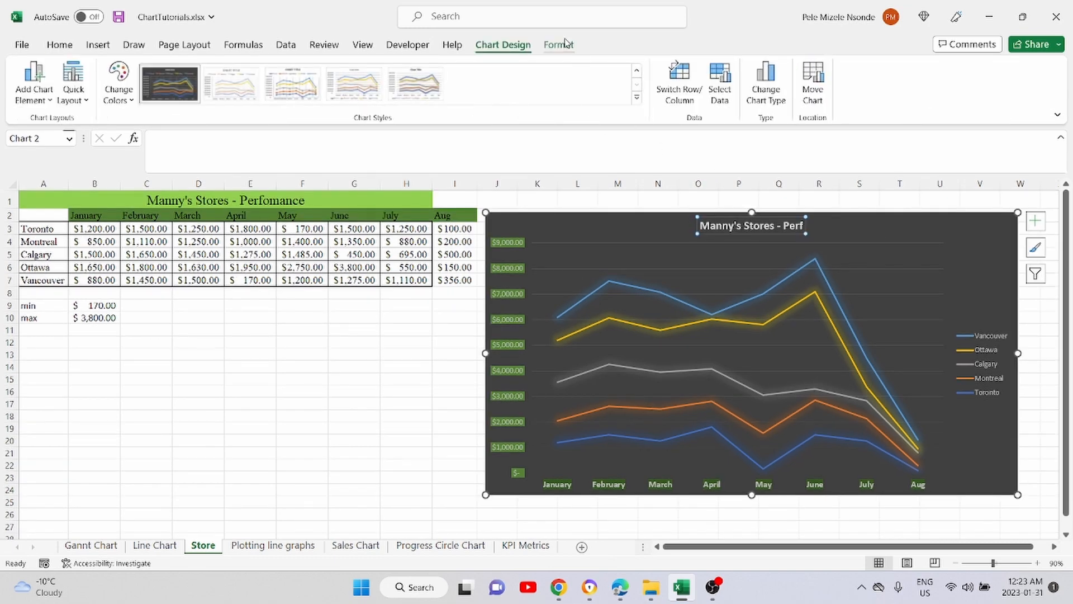
click(565, 43)
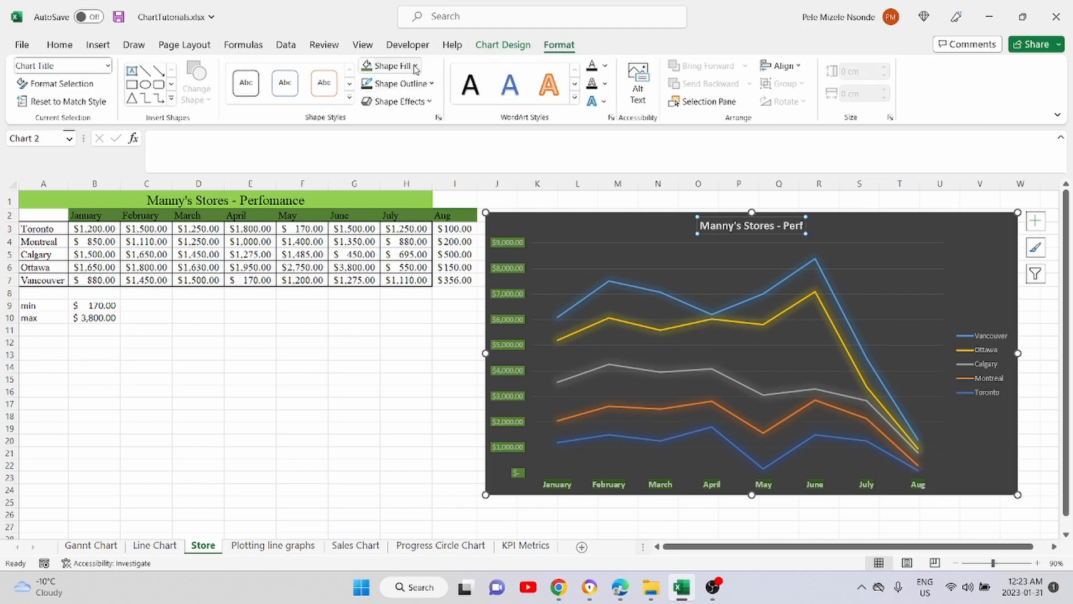
click(415, 67)
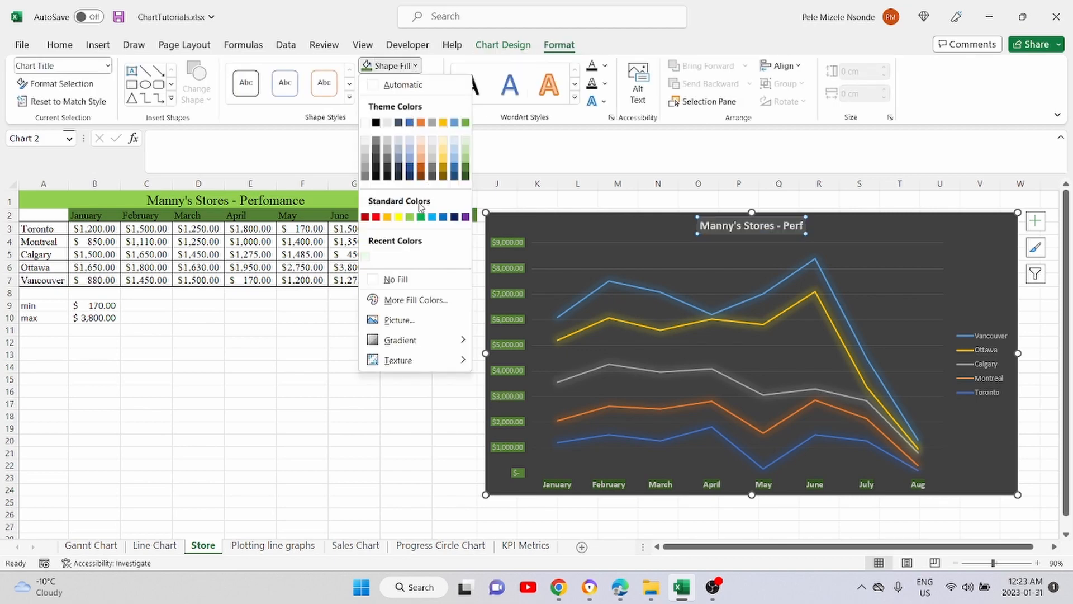
click(409, 158)
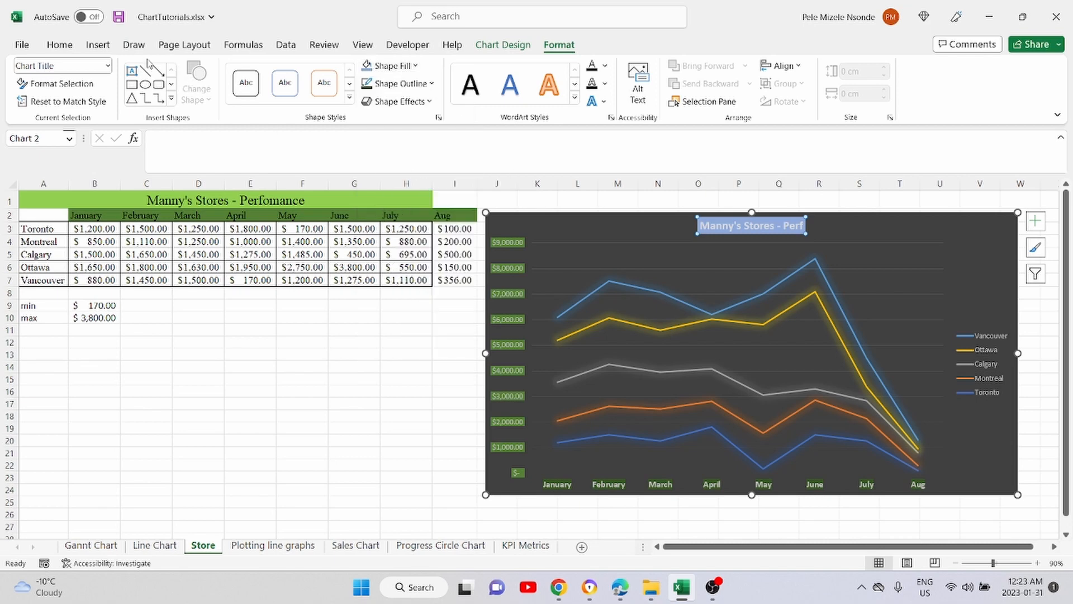
- Increase the chart title's font size to 18
click(72, 46)
click(249, 72)
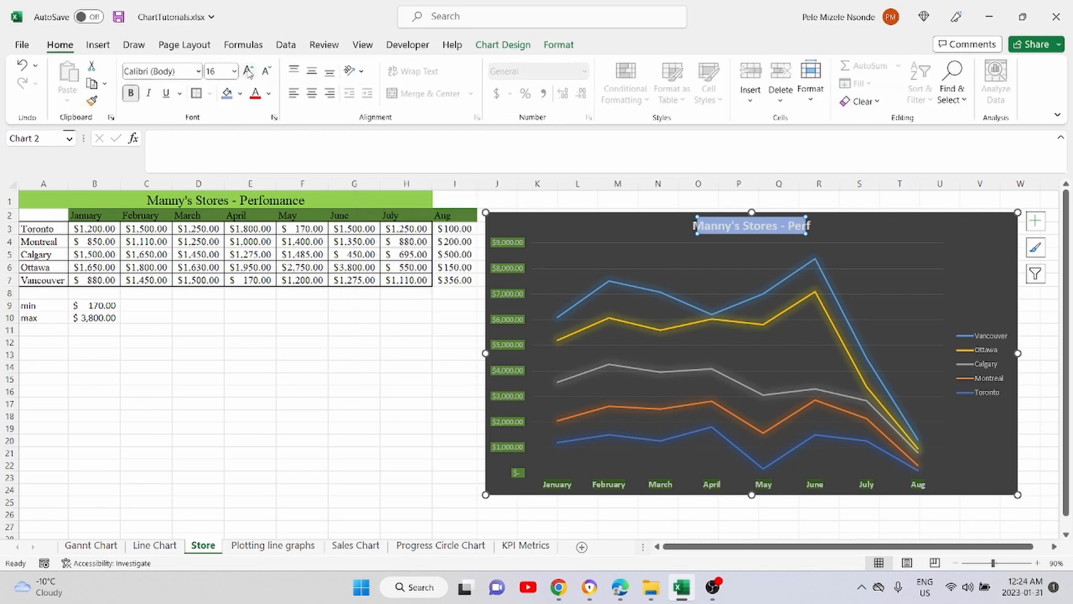
click(249, 71)
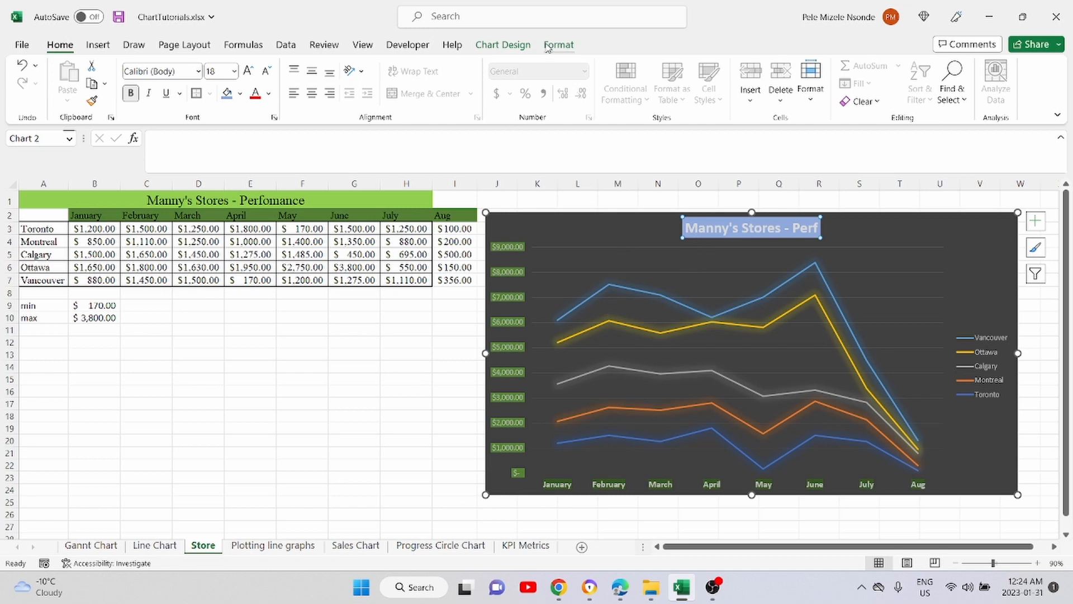
- Add a primary vertical axis title to the chart
click(505, 49)
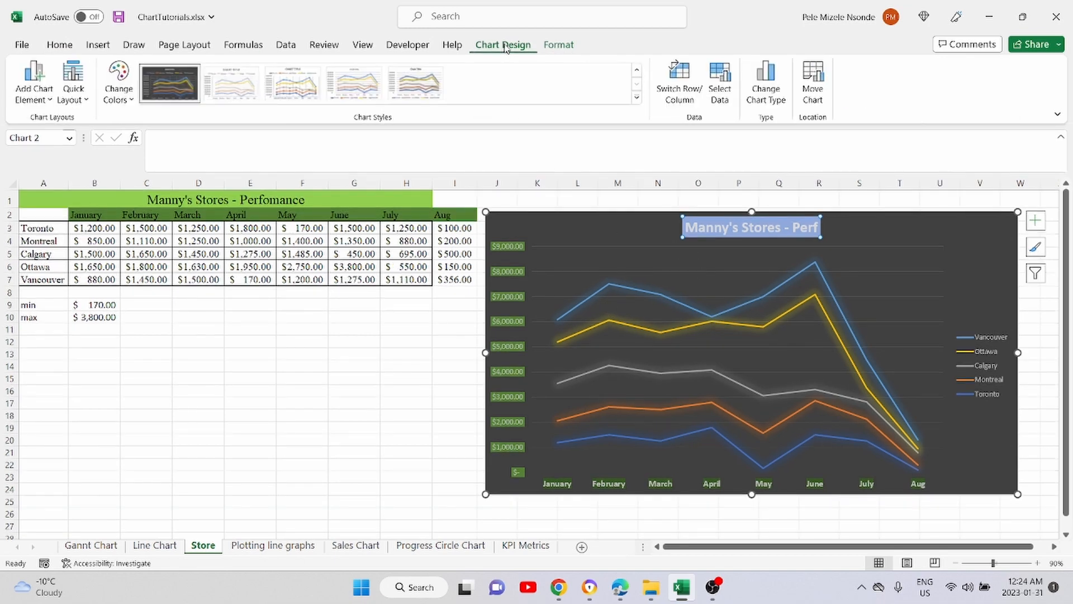
click(43, 99)
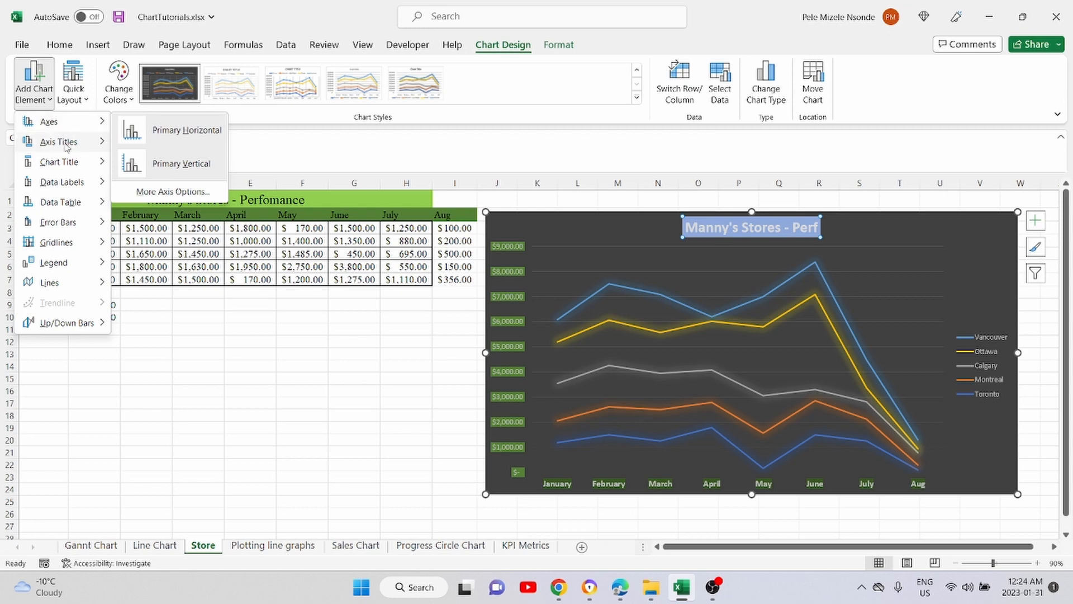
mouse_move(74, 123)
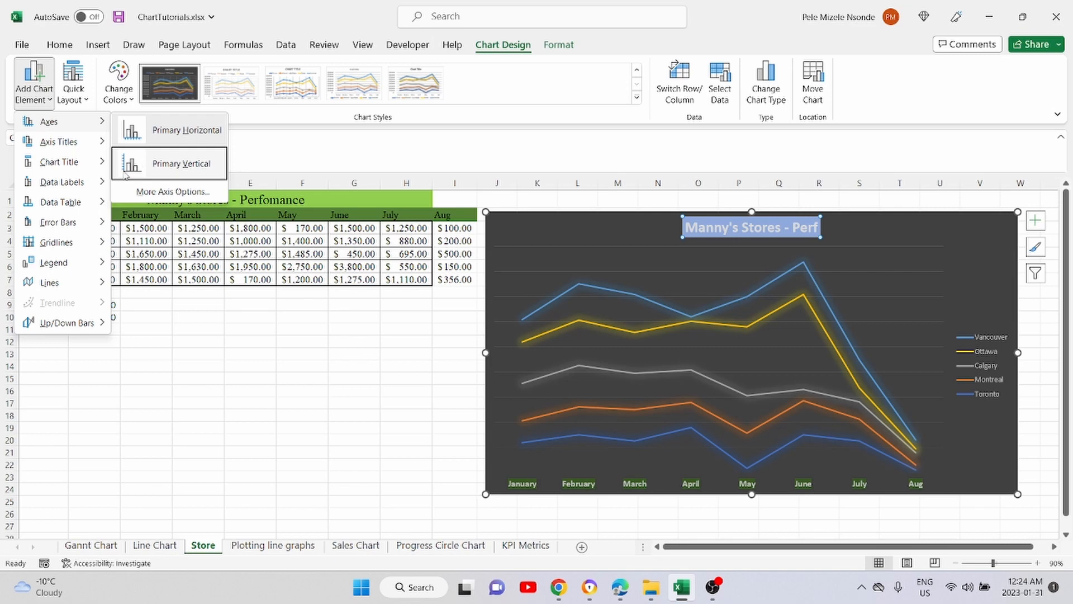
mouse_move(68, 146)
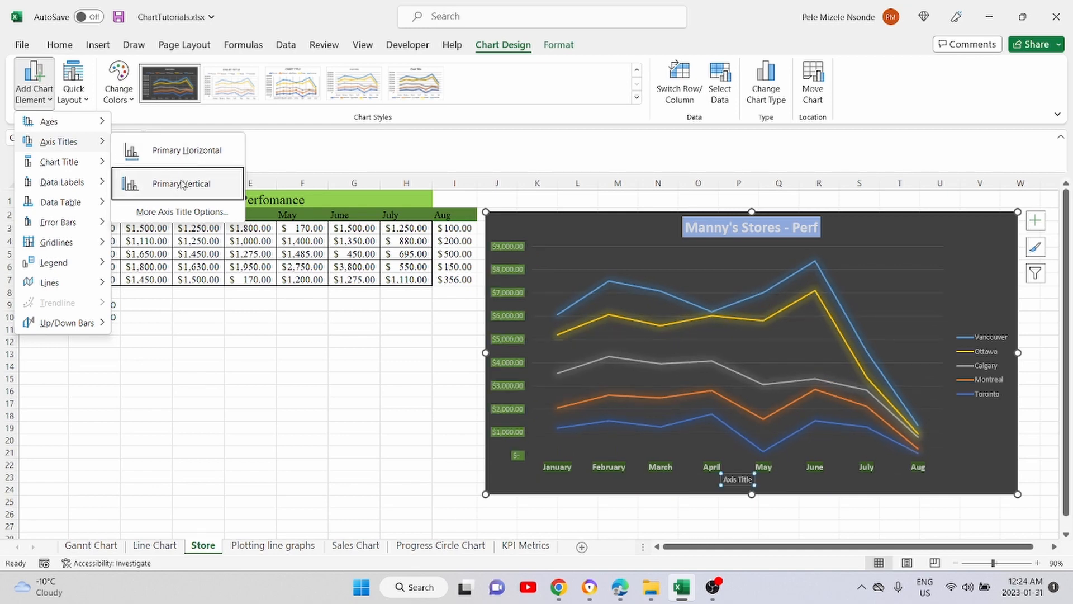
click(180, 184)
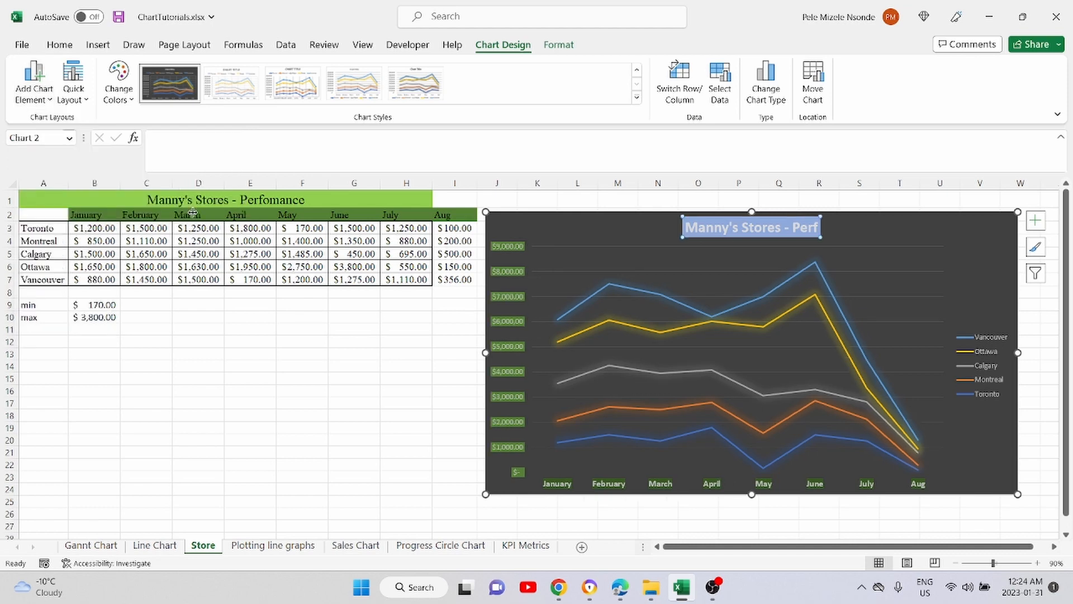
- Replace the vertical axis title's placeholder text with "Amounts"
double_click(500, 362)
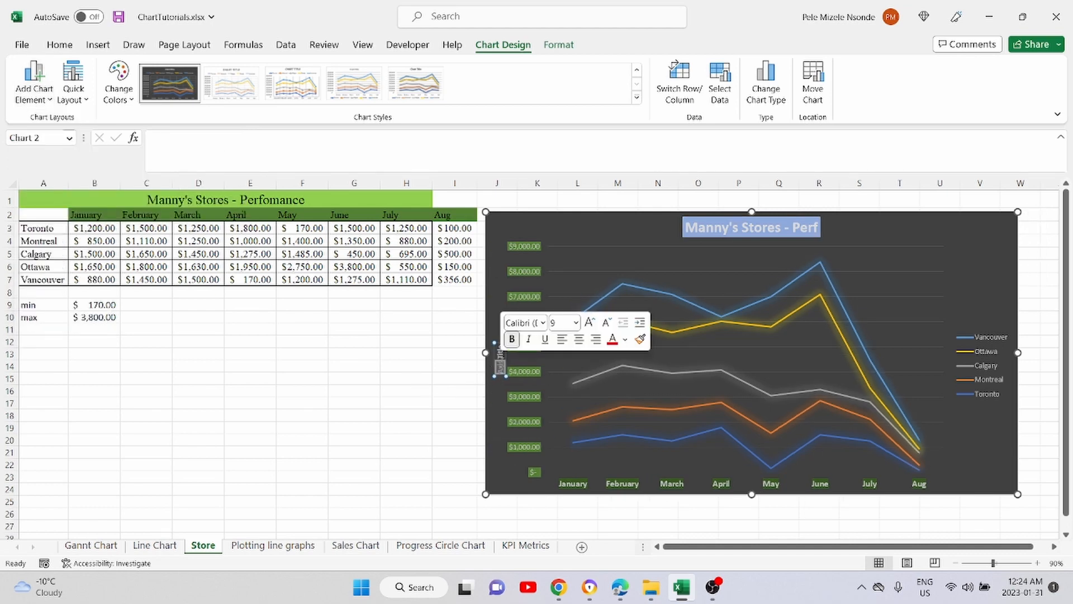
double_click(501, 362)
double_click(501, 363)
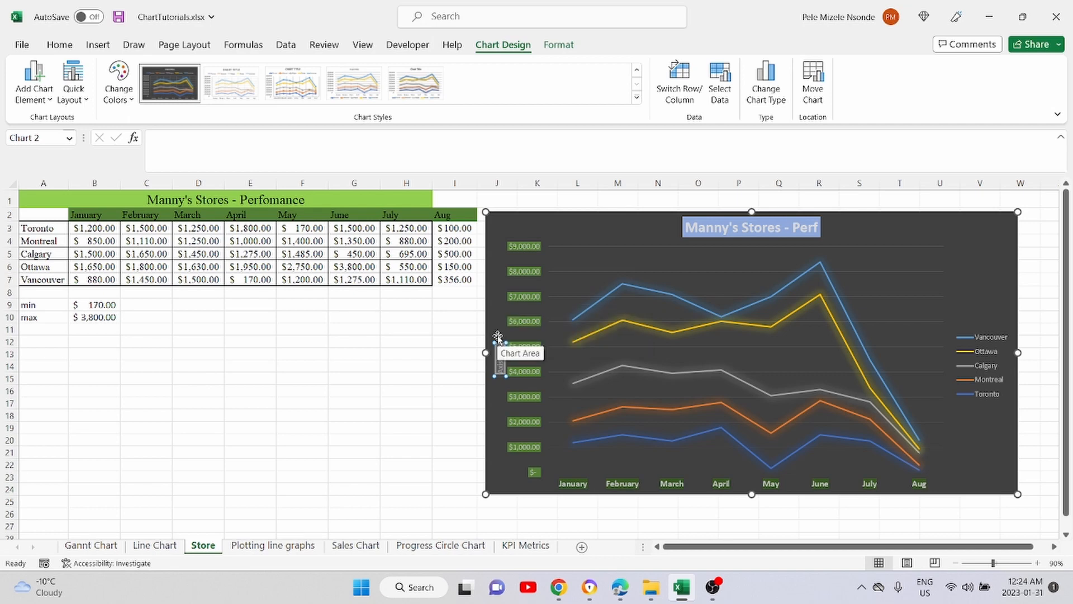
key(Delete)
text(Amounts)
key(Escape)
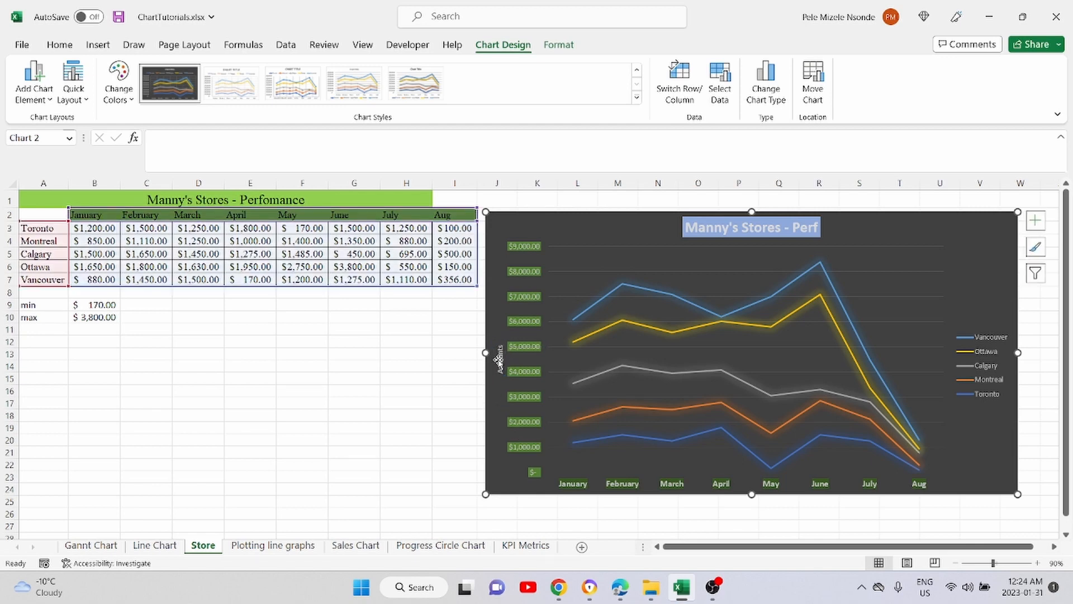
- Increase the font size of the vertical axis title "Amounts" to 10.5
click(499, 361)
double_click(499, 358)
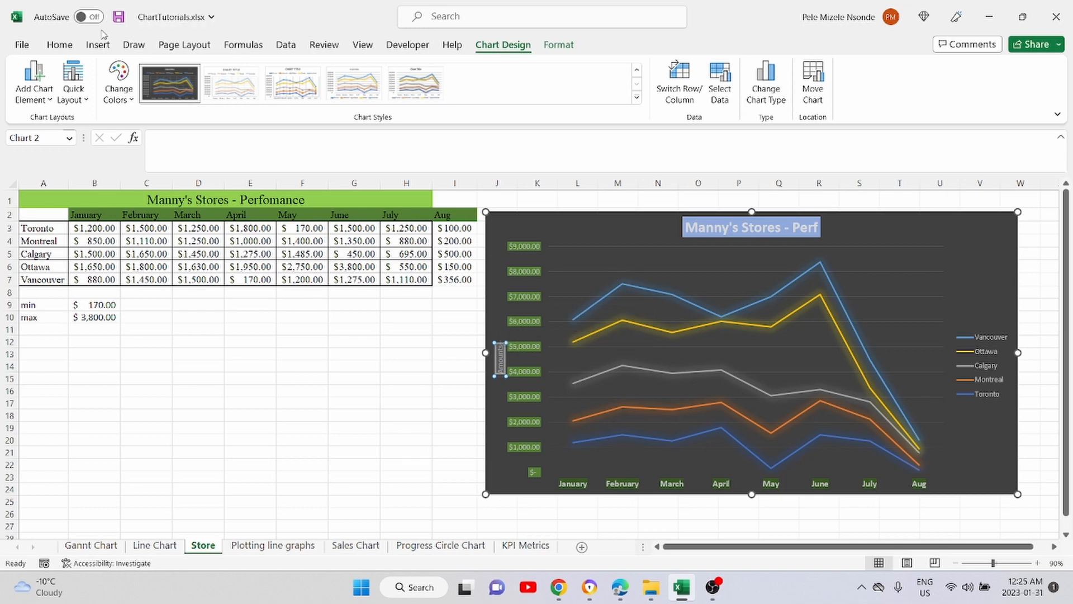
click(59, 45)
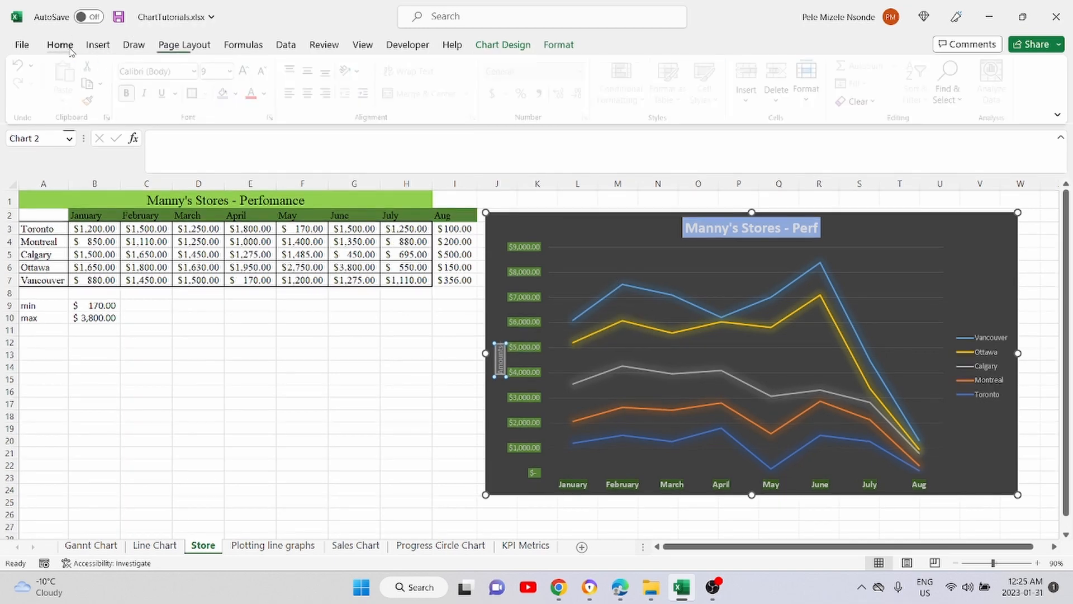
click(251, 70)
click(251, 70)
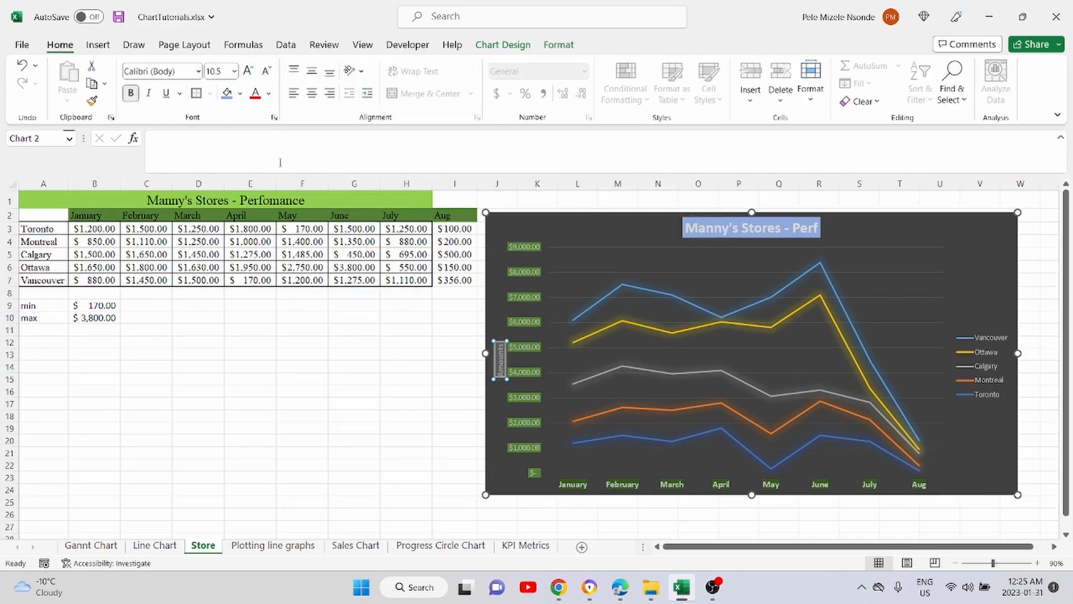
- Fill the vertical axis title's background with the standard light blue color and keep its font size at 10.5
click(559, 45)
click(390, 66)
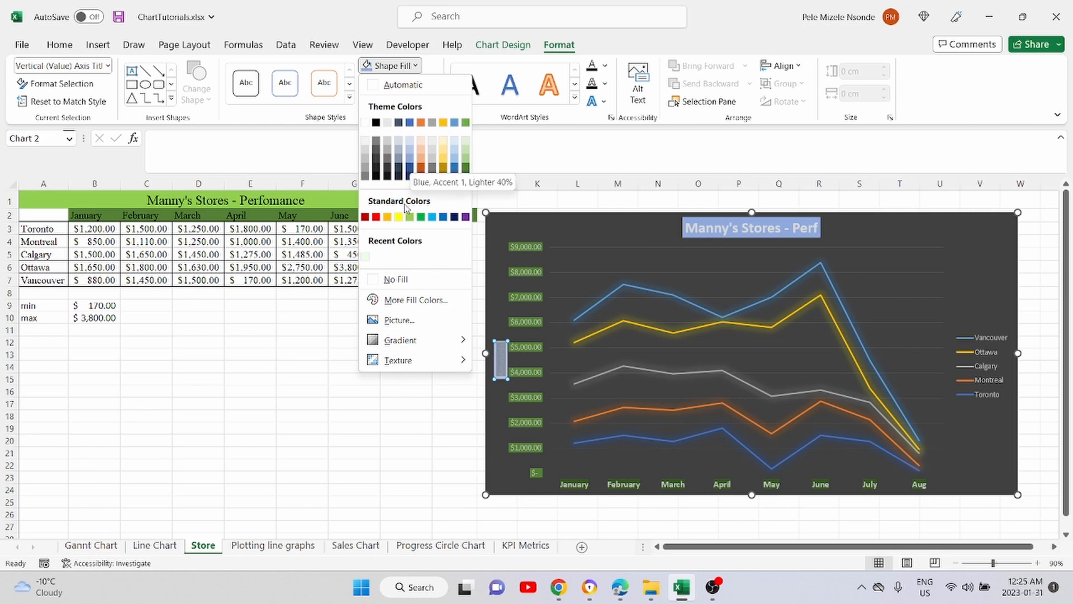
click(432, 217)
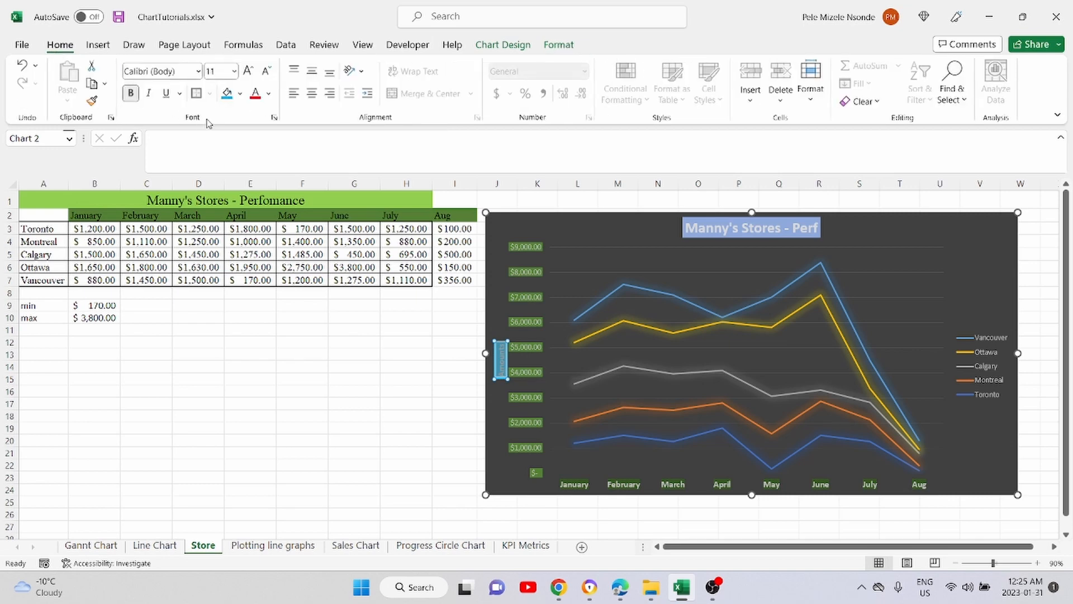
click(239, 94)
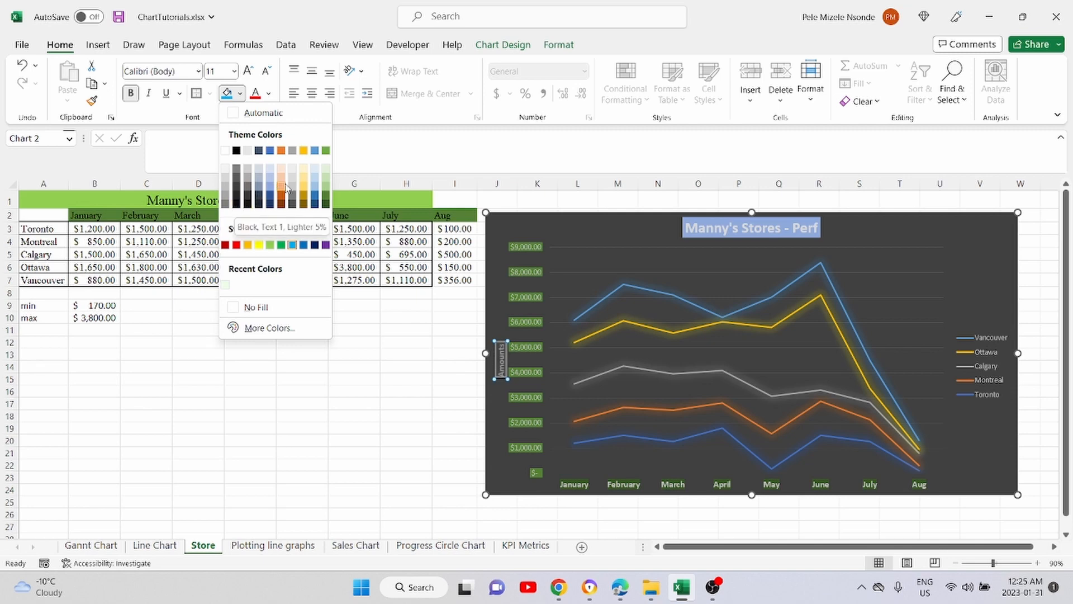
click(266, 74)
- Try a dark orange and a near-black theme color for the vertical axis title's text
click(269, 93)
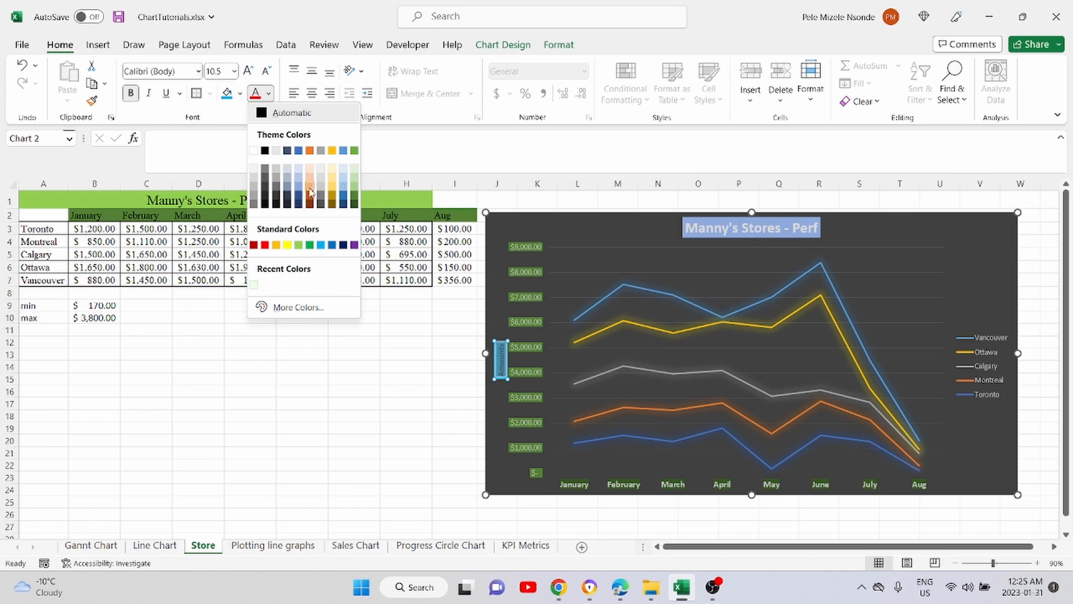
click(310, 196)
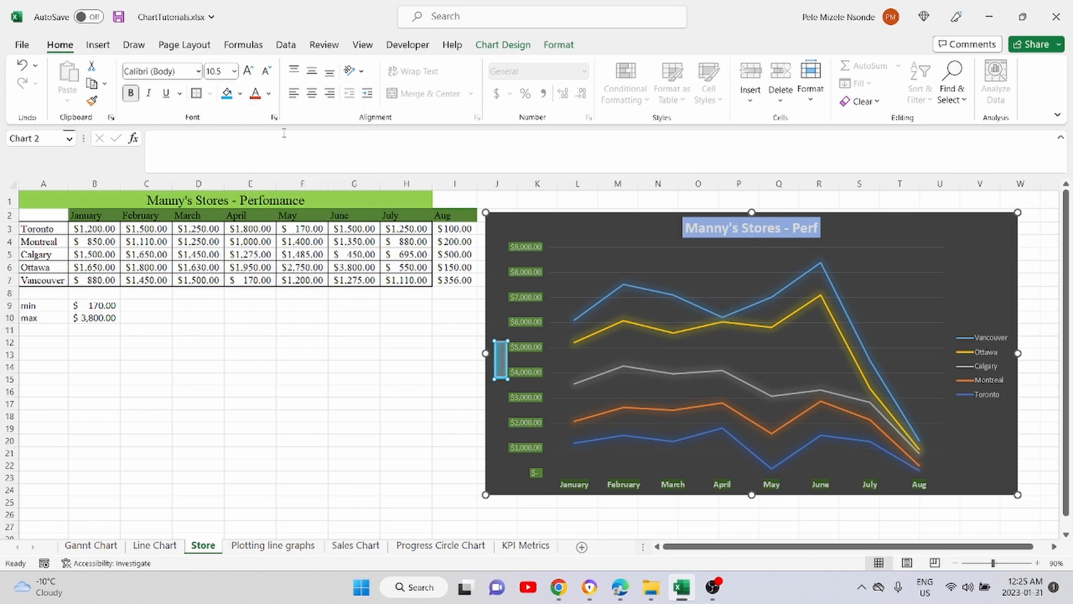
click(269, 93)
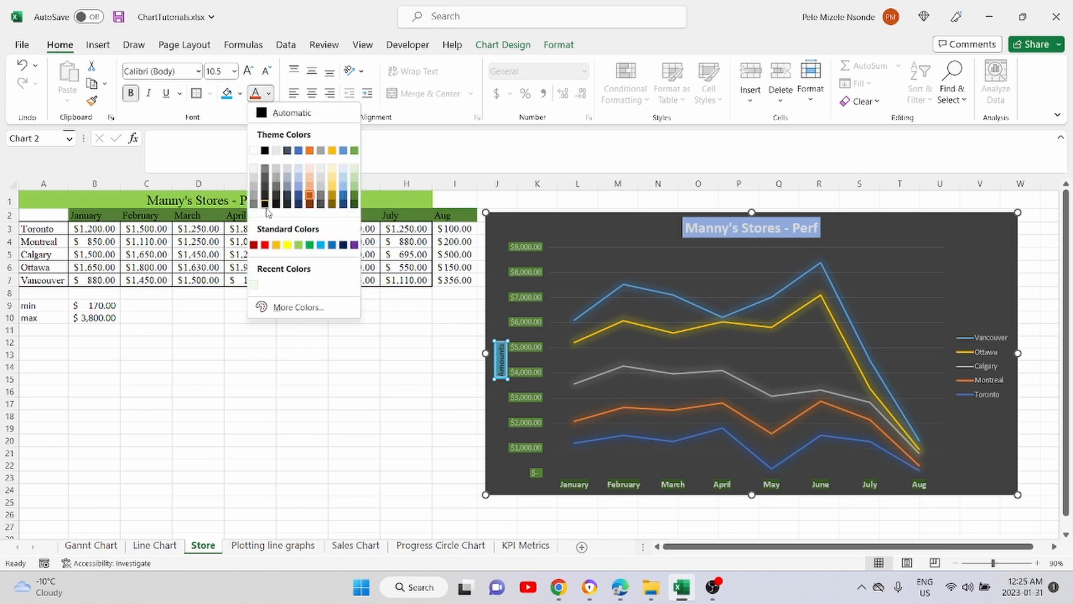
click(266, 204)
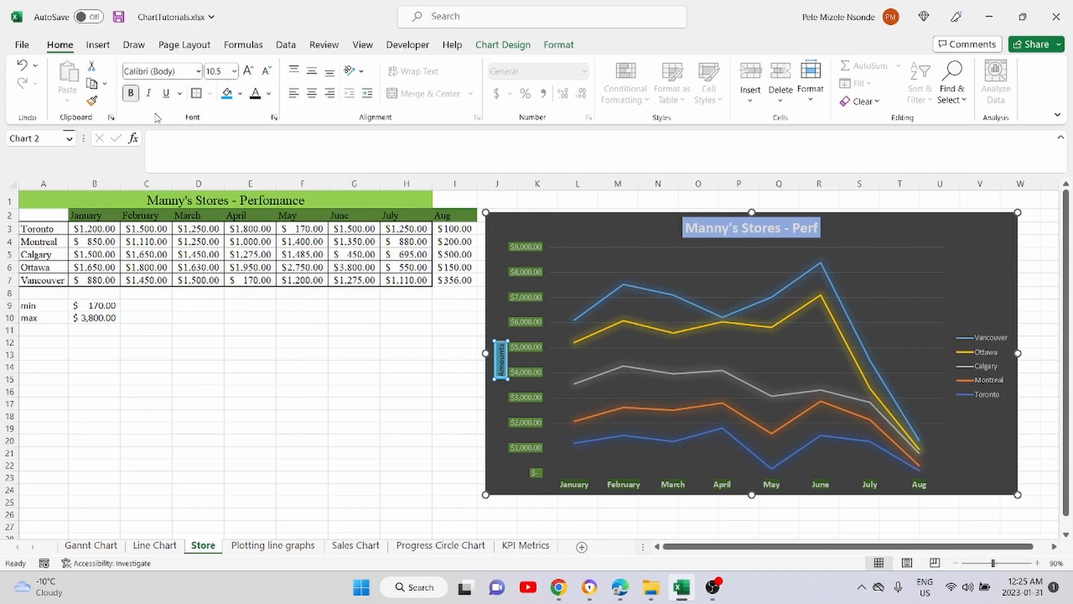
- Set the vertical axis title's font color to standard red and deselect the chart
click(269, 93)
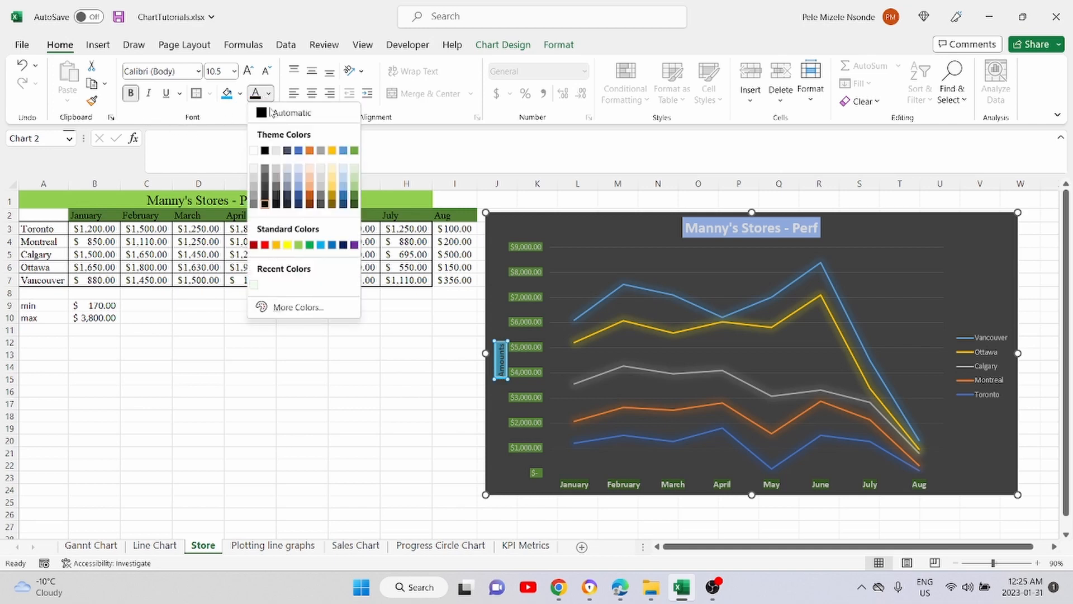
click(264, 245)
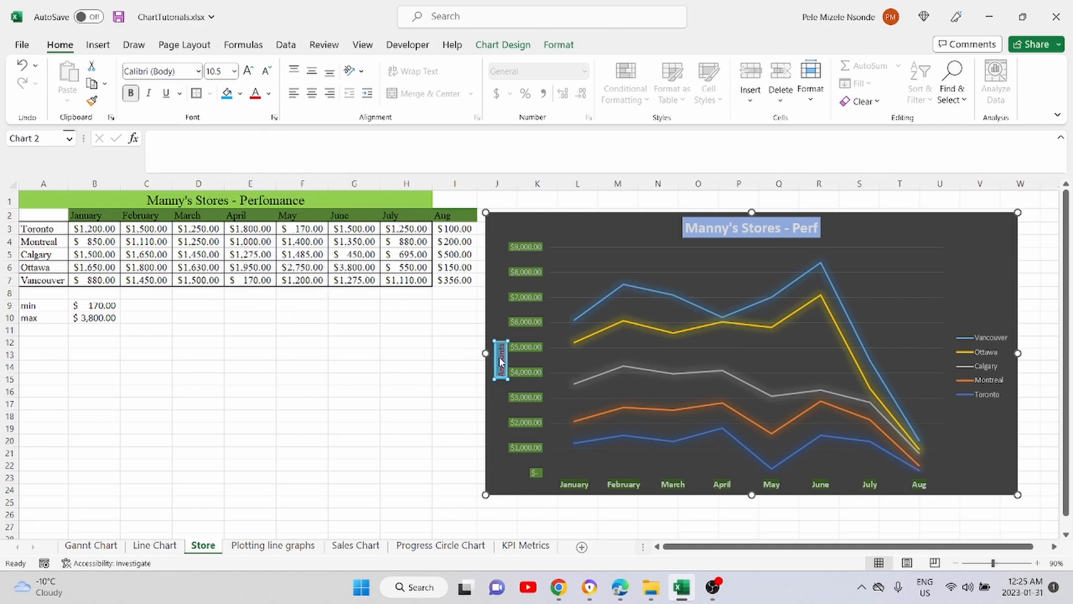
click(455, 331)
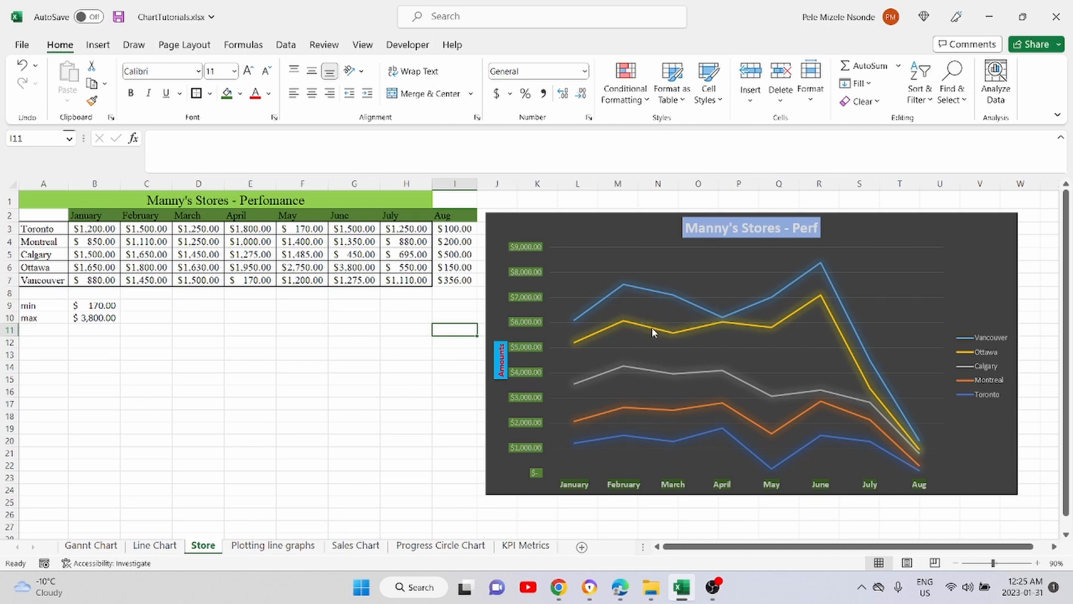
mouse_move(660, 332)
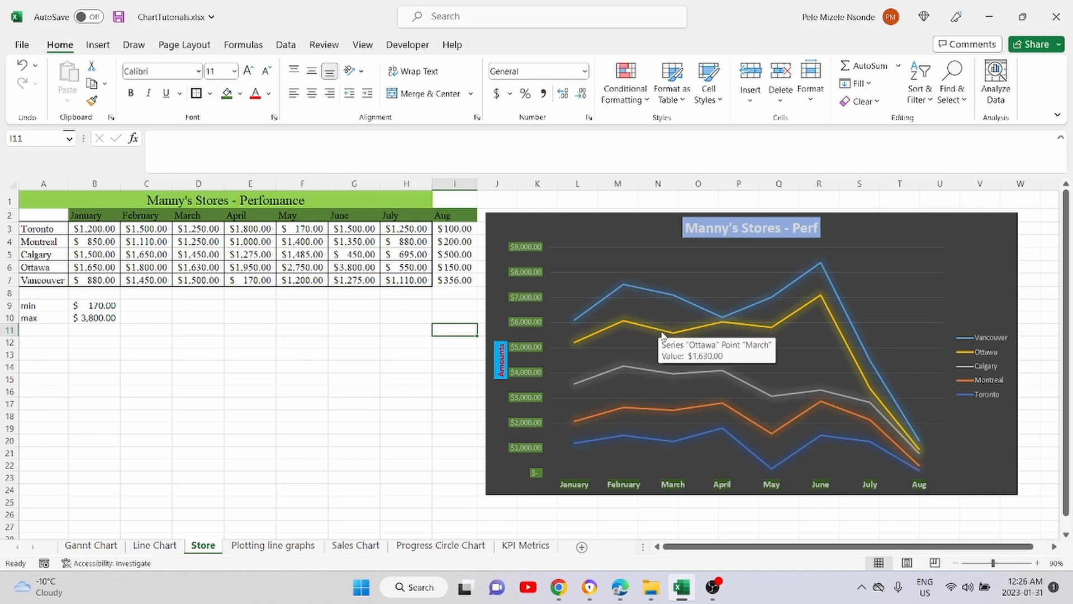